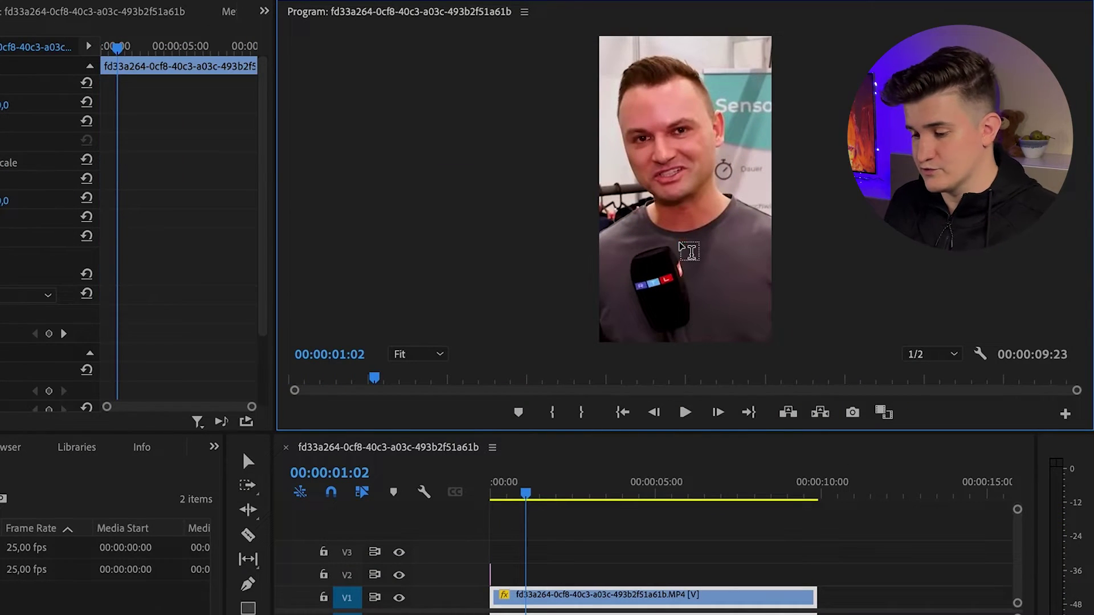
# Add a text graphic on the video frame reading 'WER KENNT ES NICHT?'
pyautogui.click(681, 246)
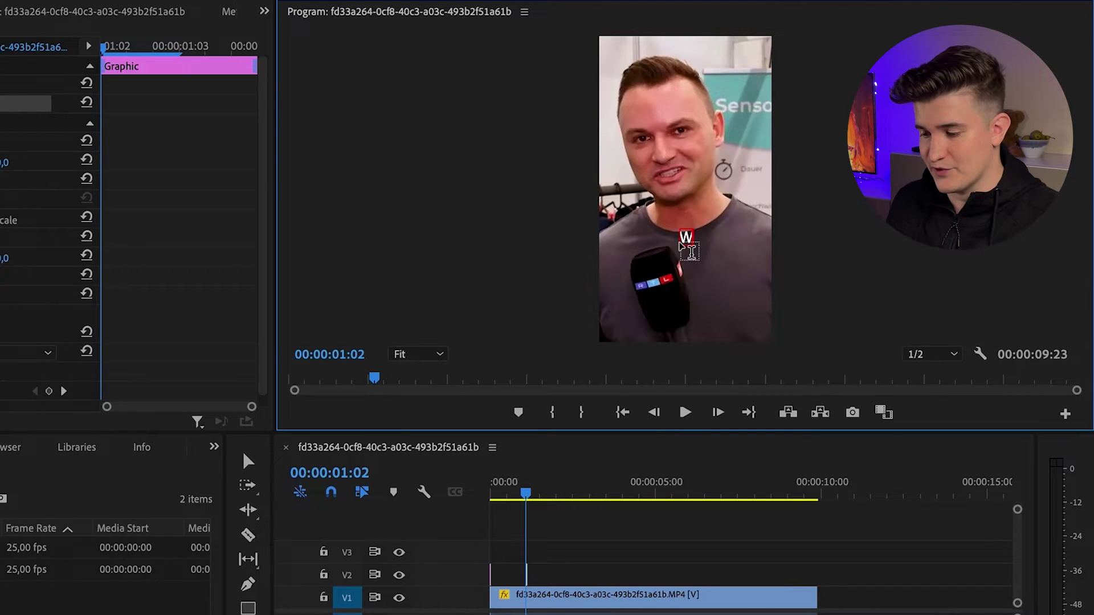
pyautogui.write('WER KENNT E')
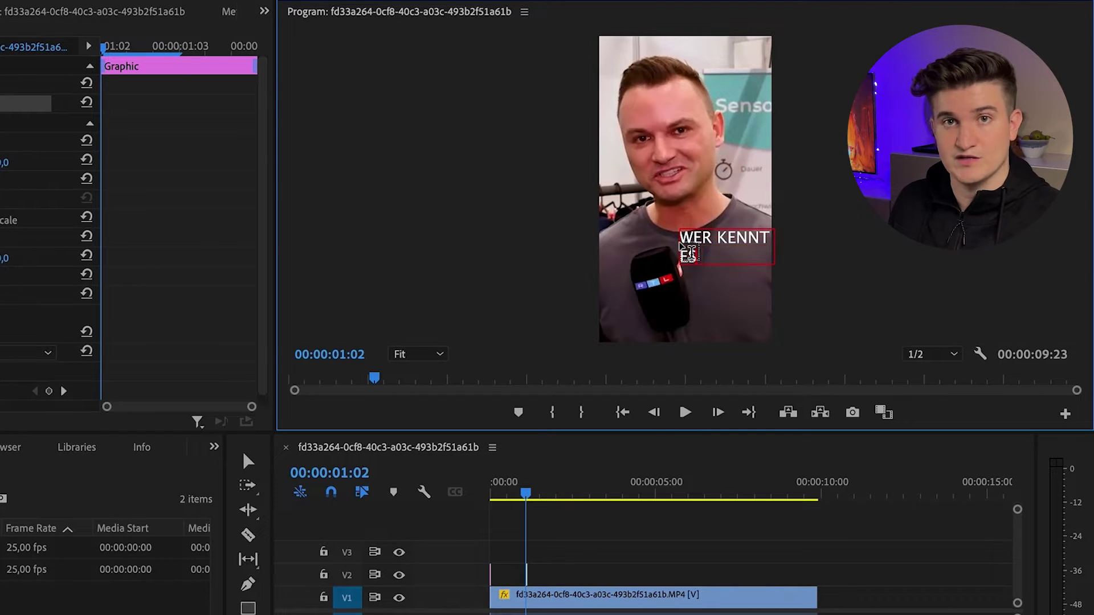
pyautogui.write('S NICHT?')
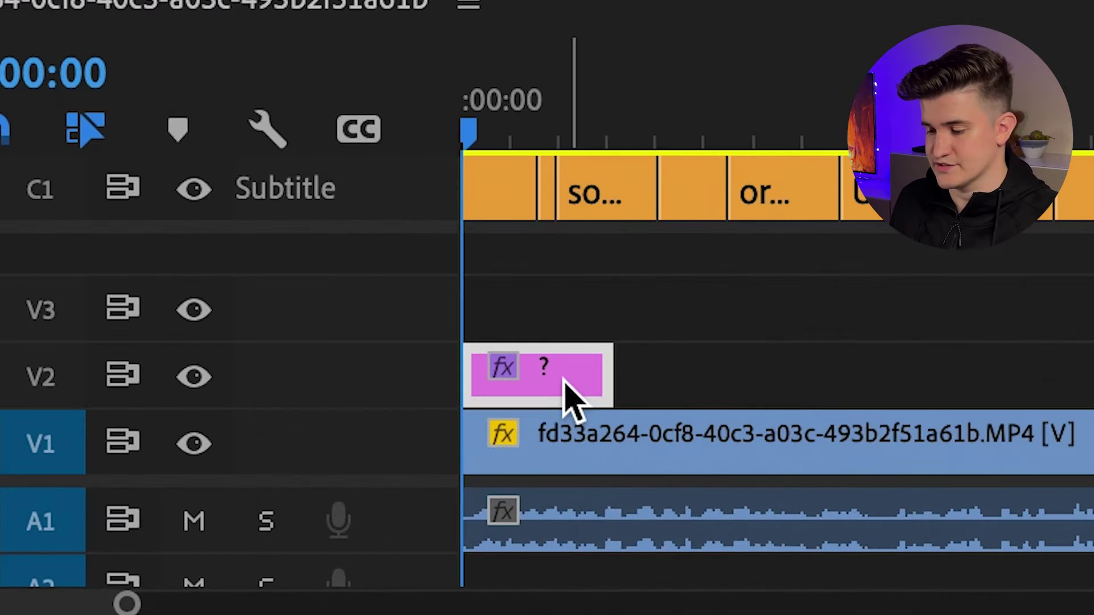
pyautogui.press('\\')
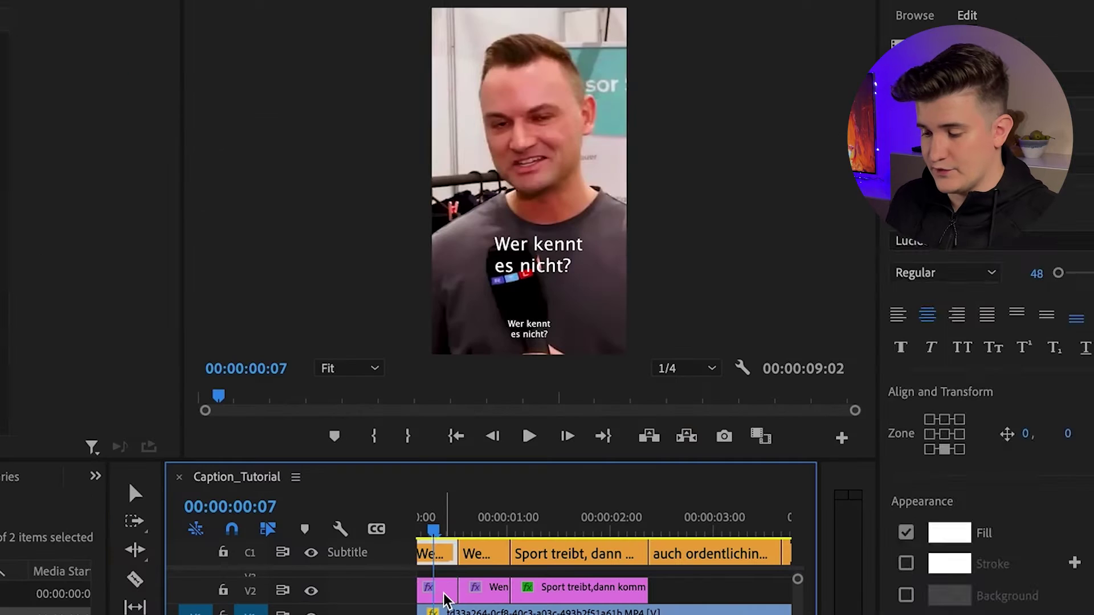
# Select the first caption clip and its 'WER KENNT ES NICHT?' text layer in Essential Graphics
pyautogui.click(446, 595)
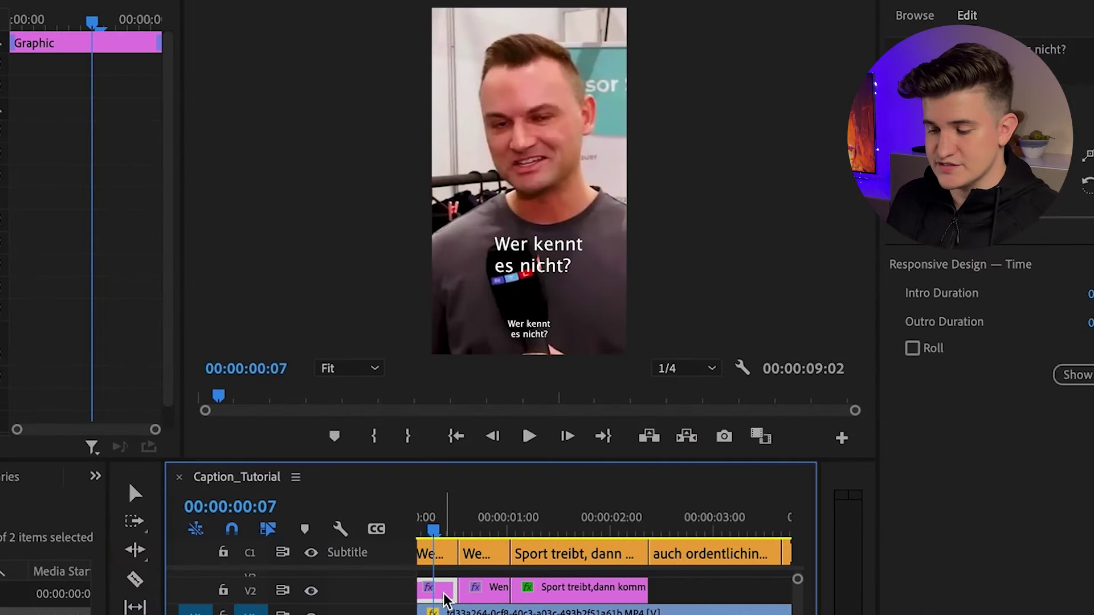
pyautogui.press('=')
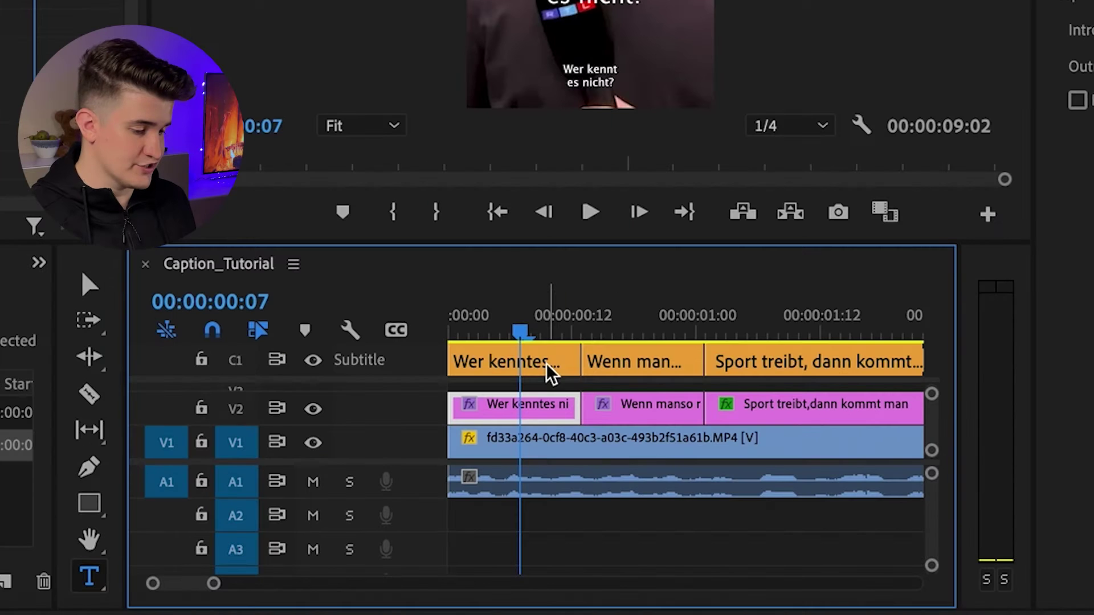
pyautogui.click(498, 556)
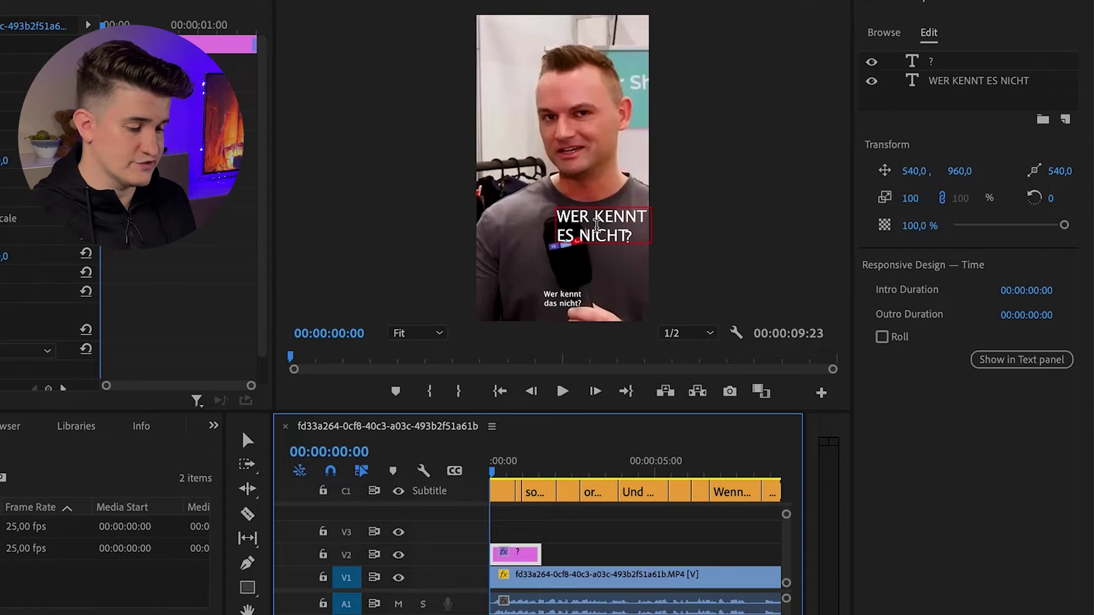
pyautogui.click(596, 222)
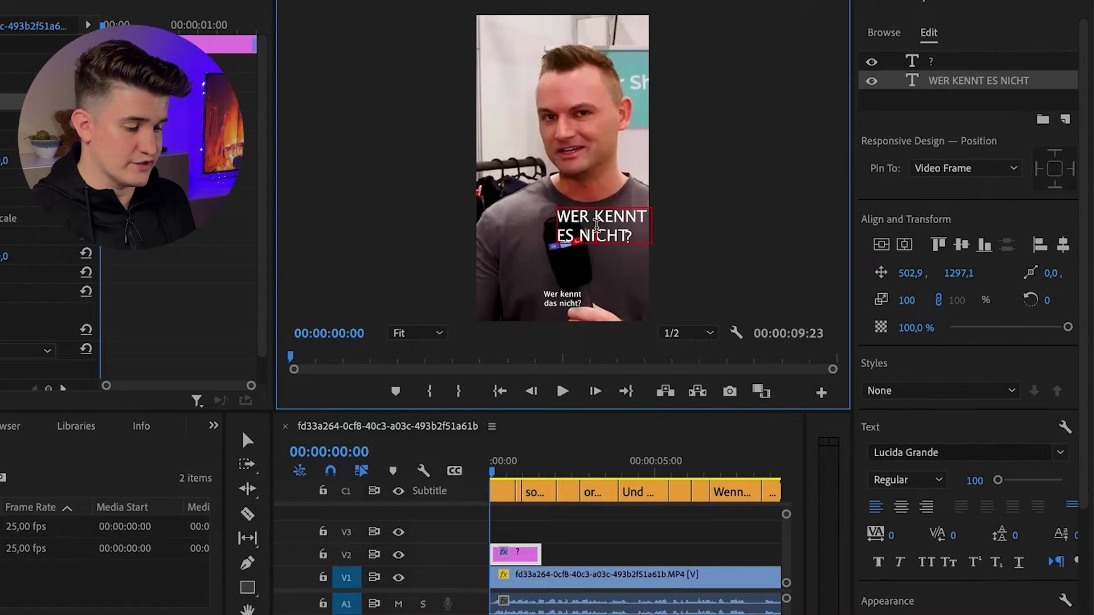
pyautogui.click(586, 552)
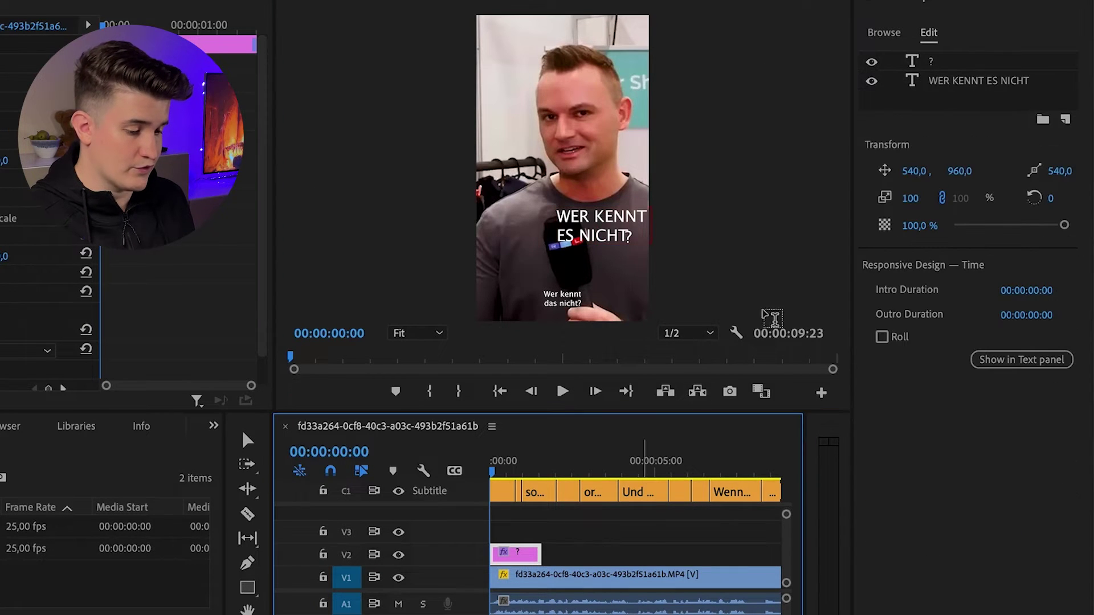
pyautogui.click(952, 84)
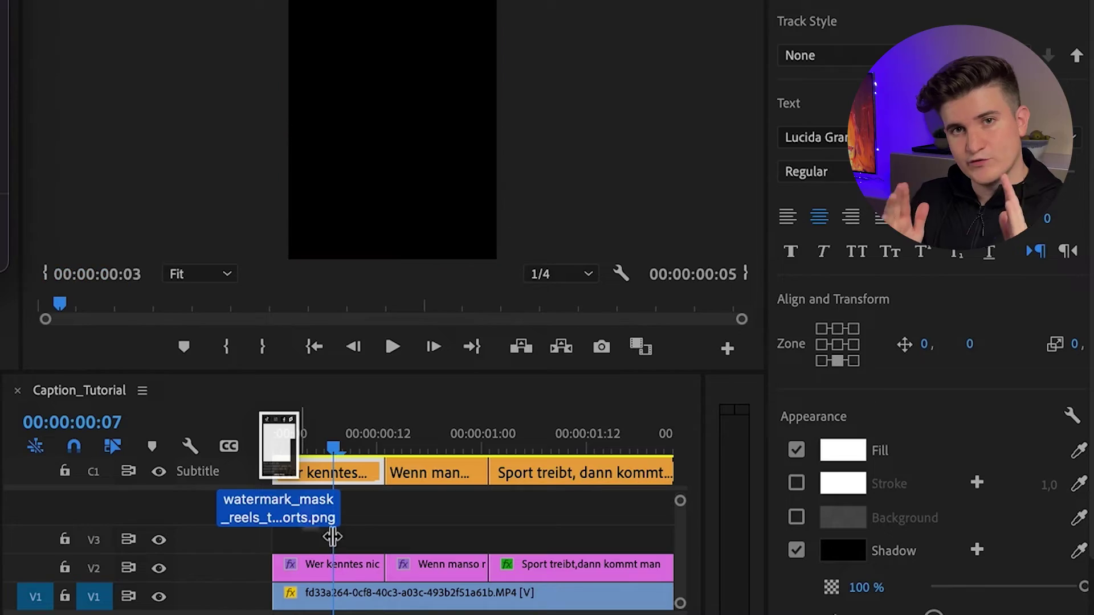
# Place watermark_mask_reels_tiktoks_shorts.png on track V3 above the captions
pyautogui.moveTo(293, 476); pyautogui.dragTo(305, 541)
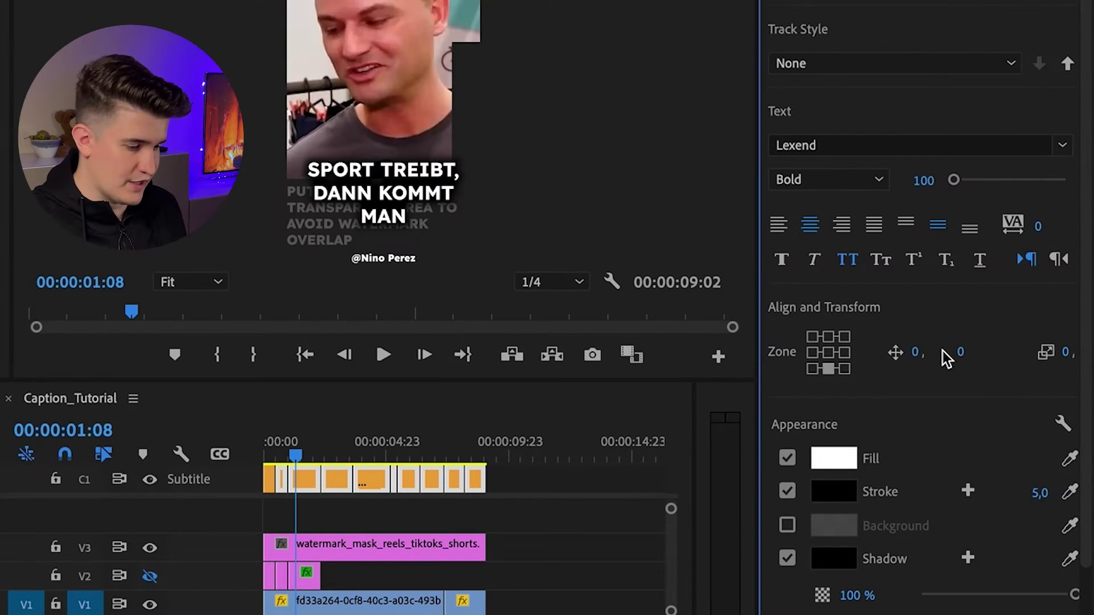
# Anchor the captions to the frame centre, lower Position Y slightly, and enable All Caps
pyautogui.click(831, 355)
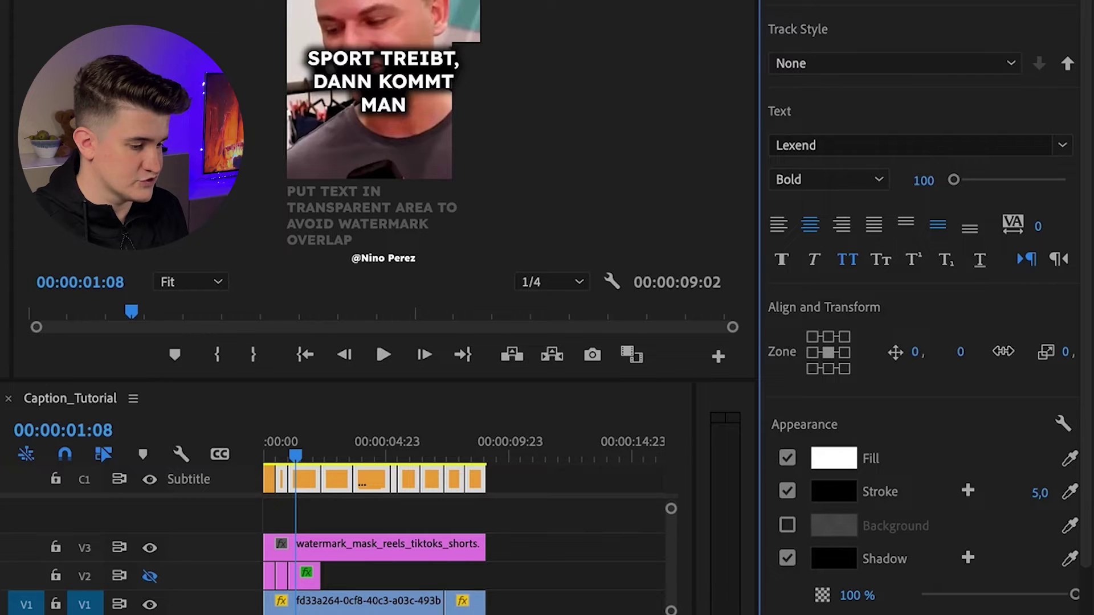
pyautogui.moveTo(1064, 341); pyautogui.dragTo(1092, 329)
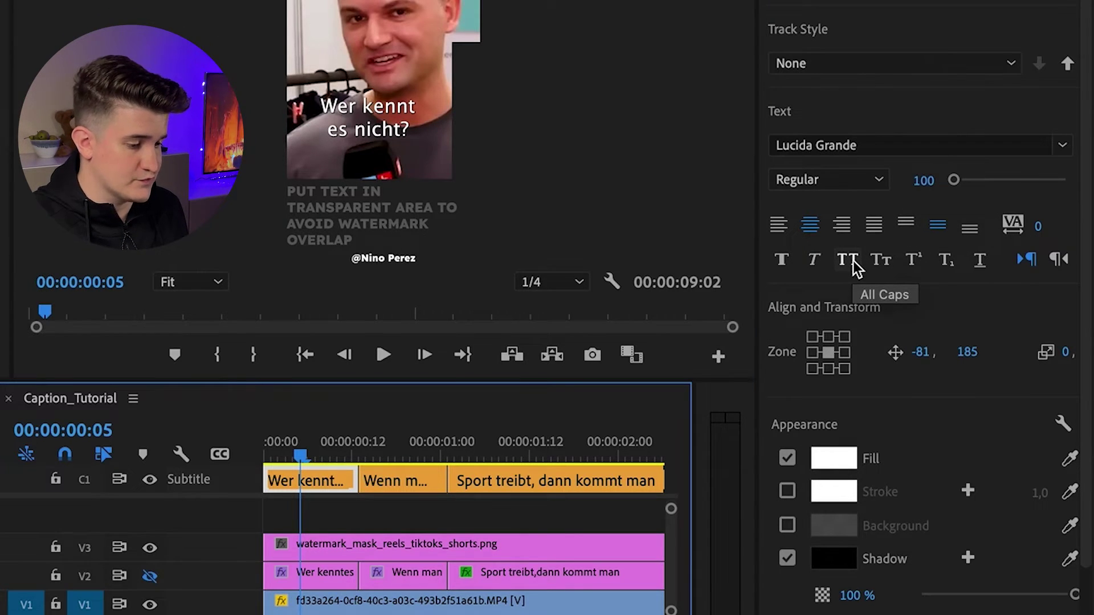
pyautogui.click(855, 265)
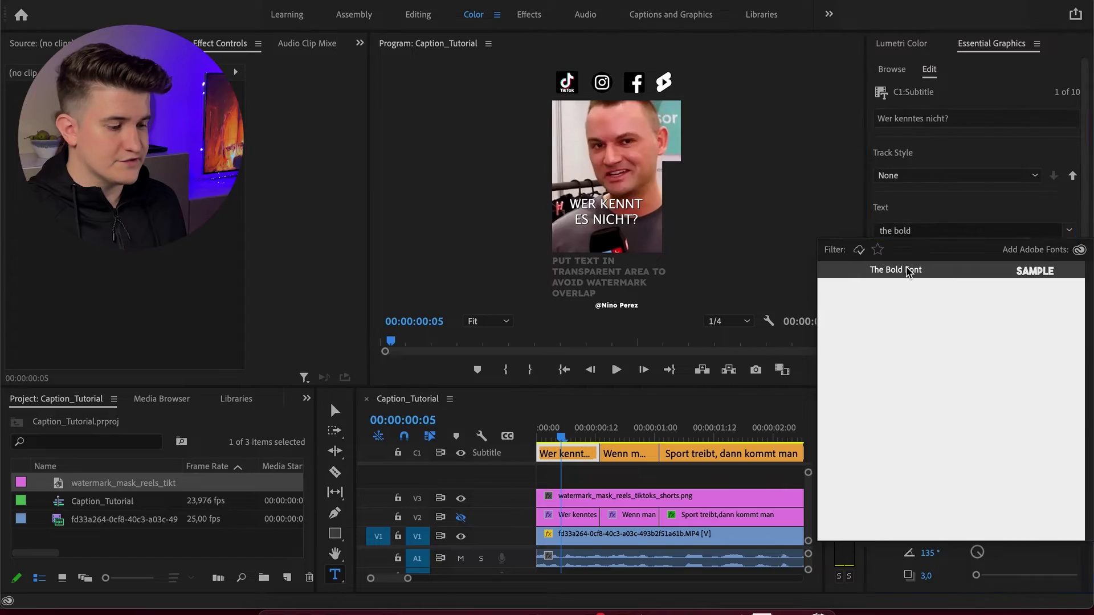
# Set the caption font to Lexend with Bold weight
pyautogui.press('Escape')
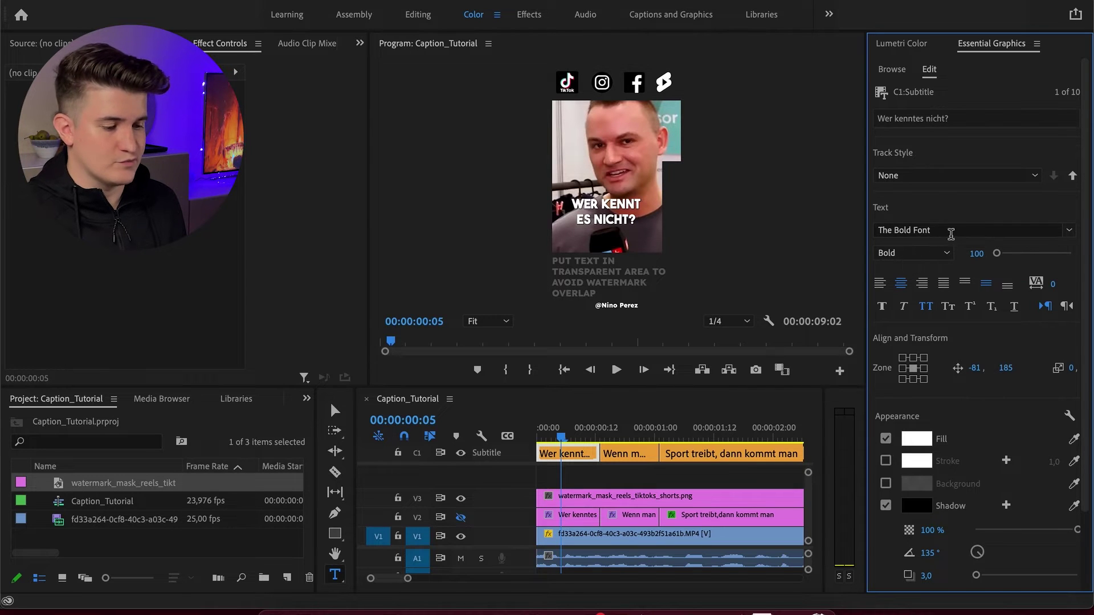
pyautogui.click(950, 230)
pyautogui.write('lexen')
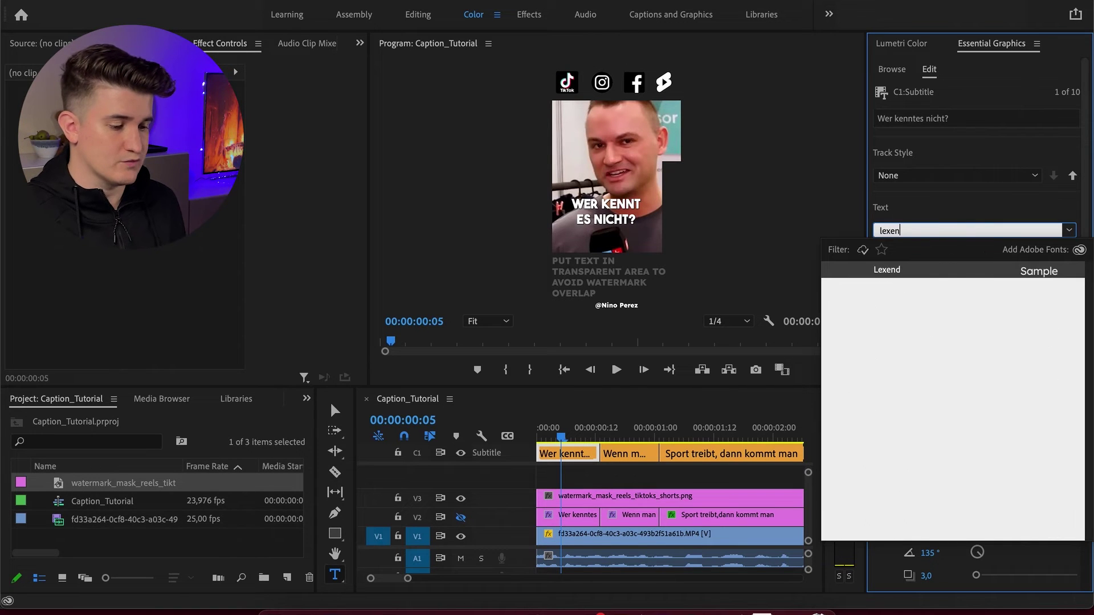
pyautogui.click(953, 273)
pyautogui.click(940, 249)
pyautogui.click(928, 318)
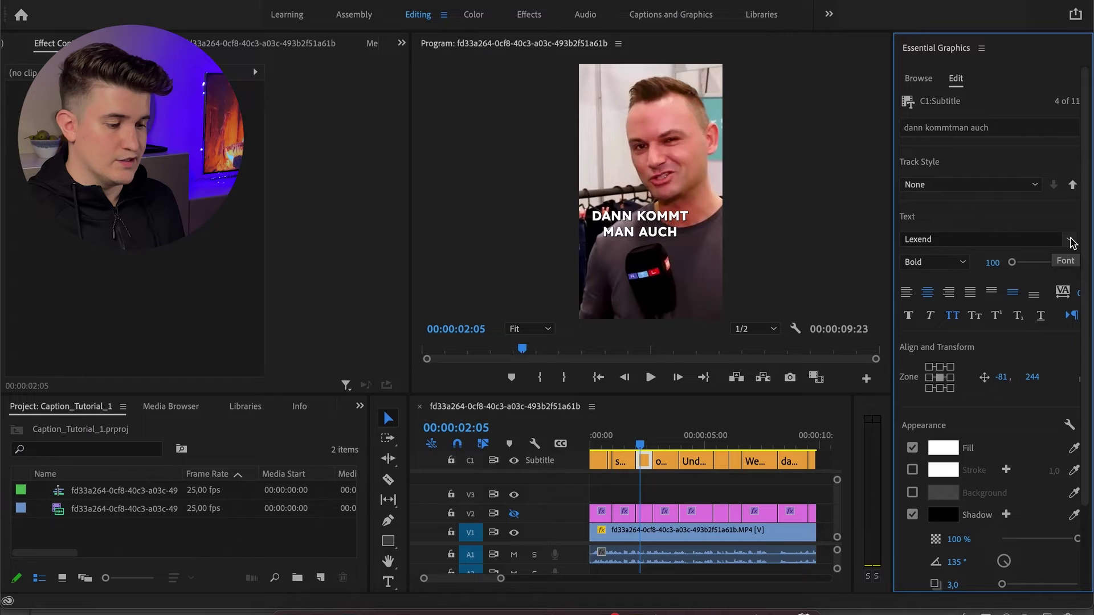
# Switch the caption font to Open Sans and open its weight list
pyautogui.click(1068, 241)
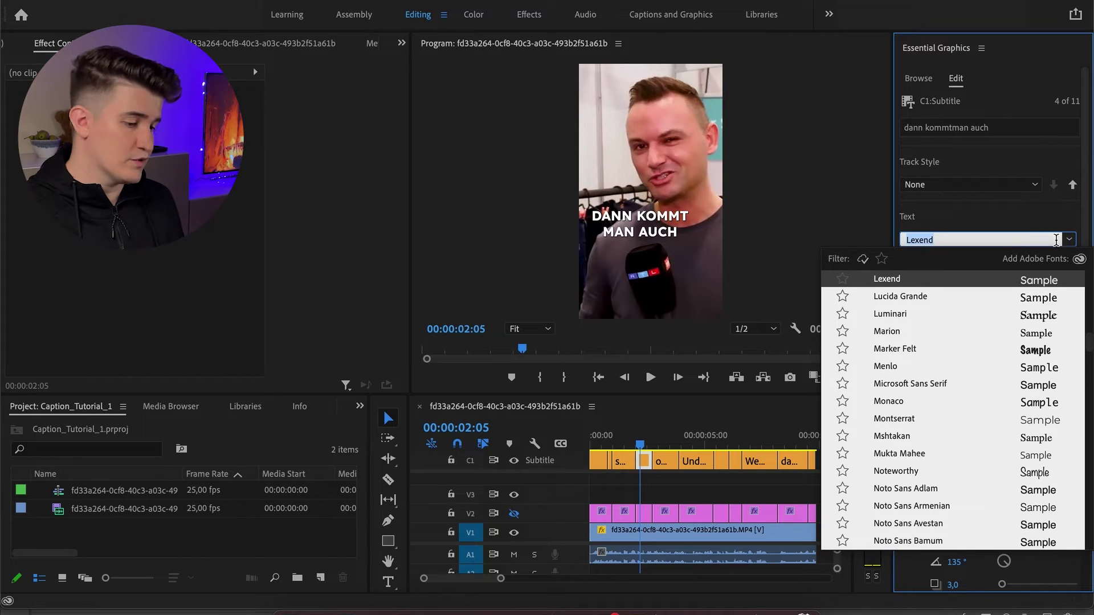
pyautogui.write('open s')
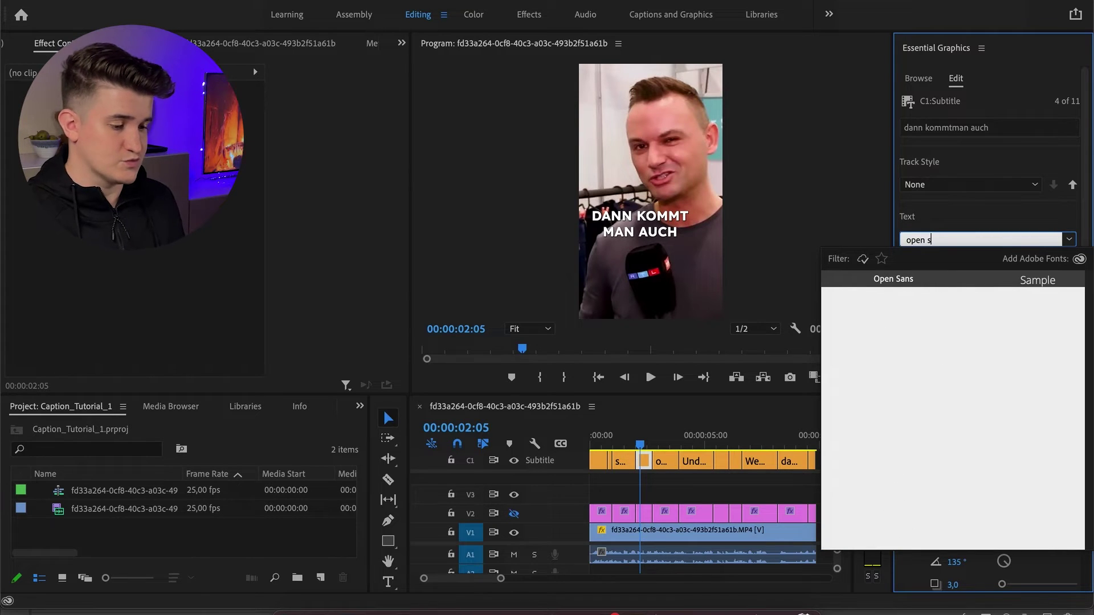
pyautogui.click(939, 280)
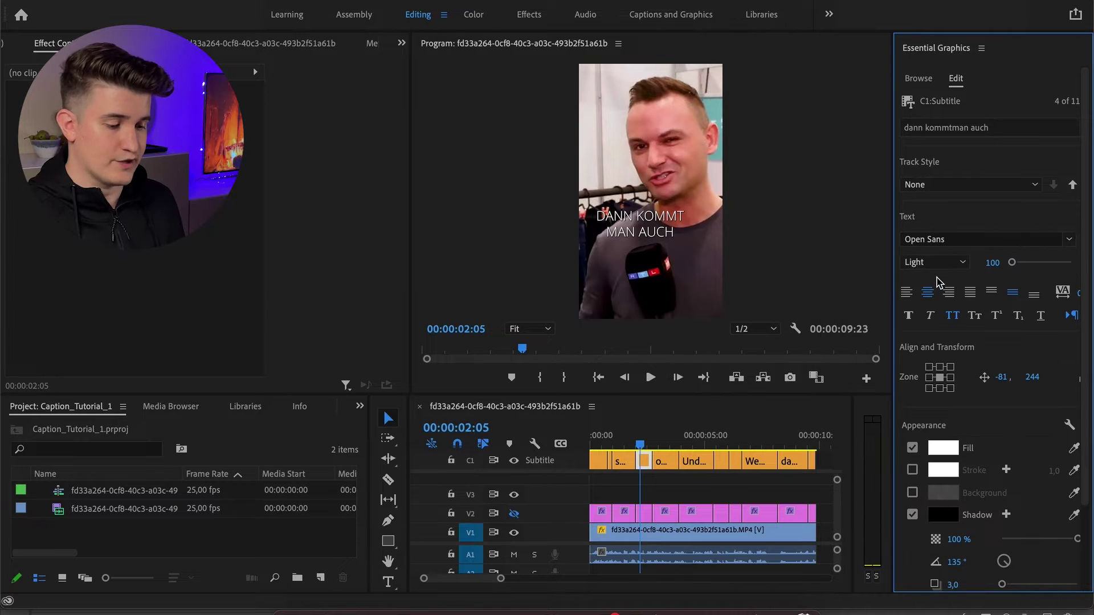
pyautogui.click(961, 263)
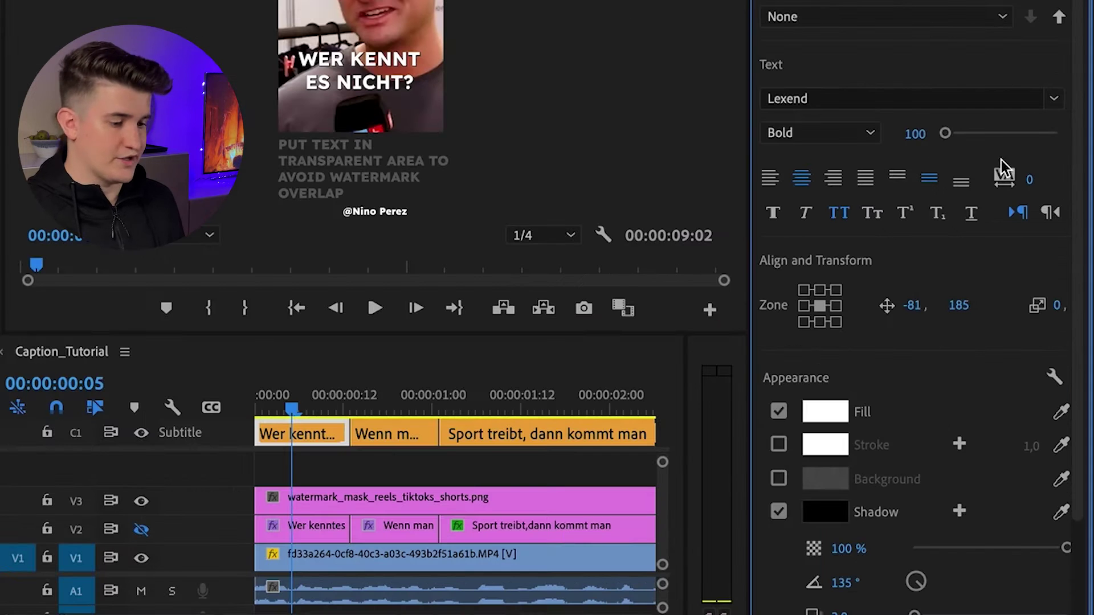
# Turn on a black stroke around the caption text
pyautogui.scroll(-3, 945, 260)
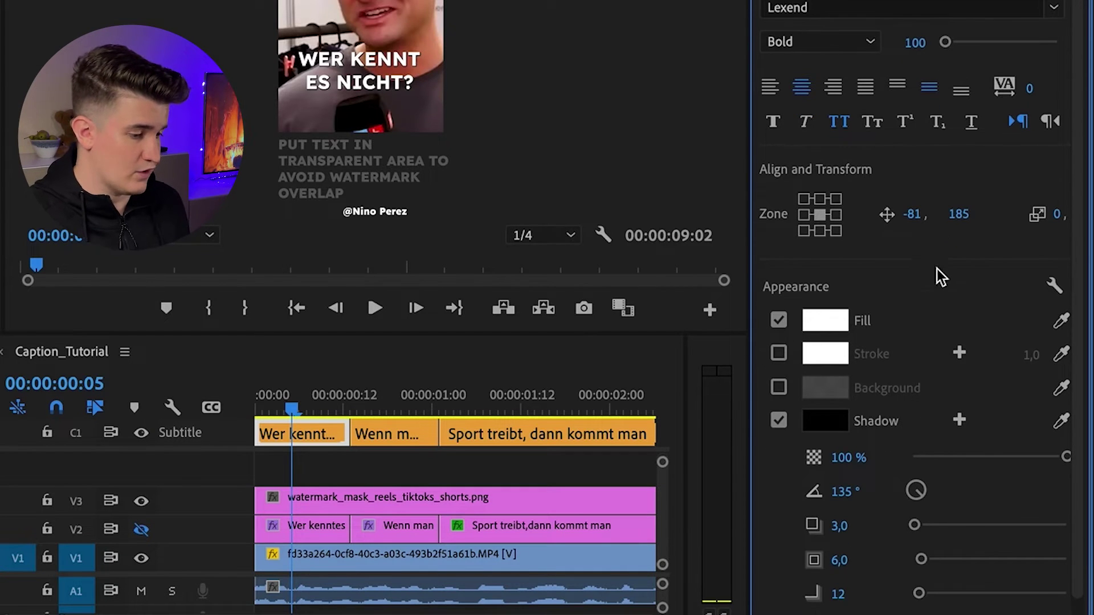
pyautogui.click(779, 354)
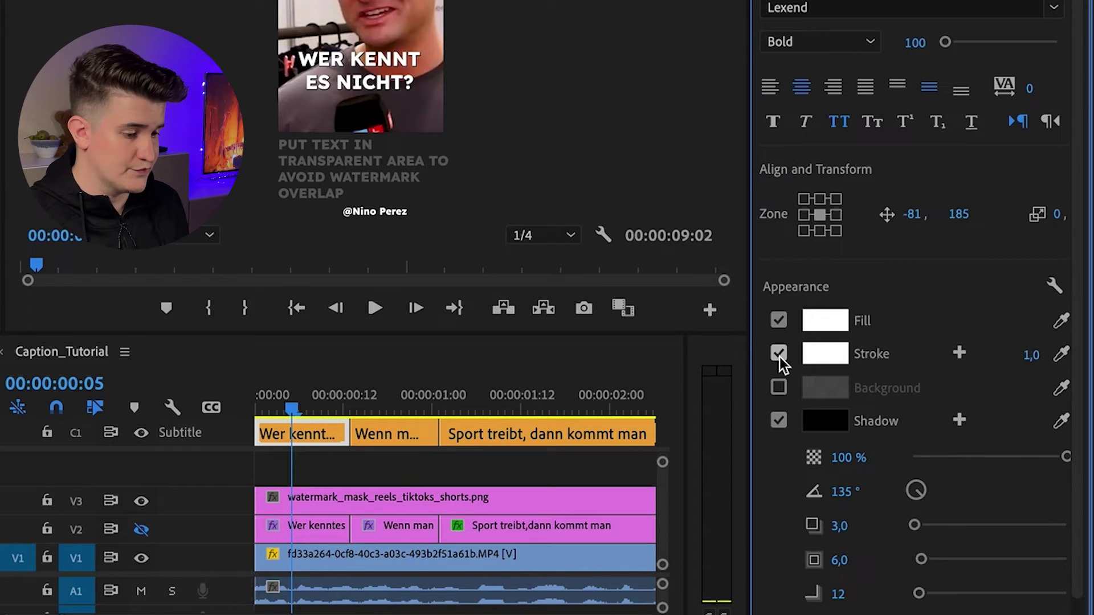
pyautogui.click(825, 357)
pyautogui.click(9, 67)
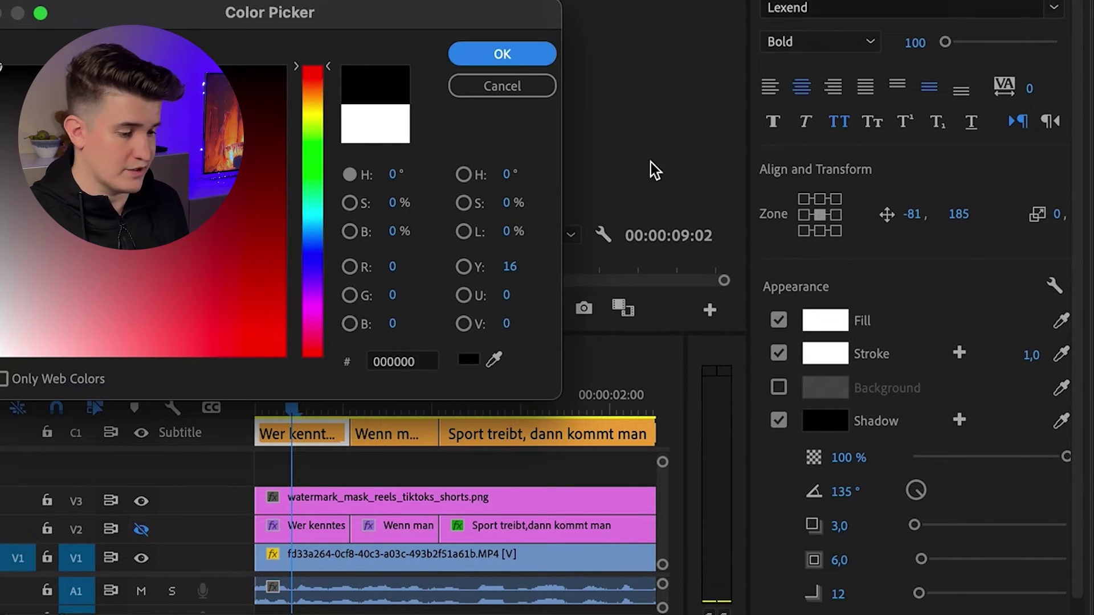
pyautogui.press('Return')
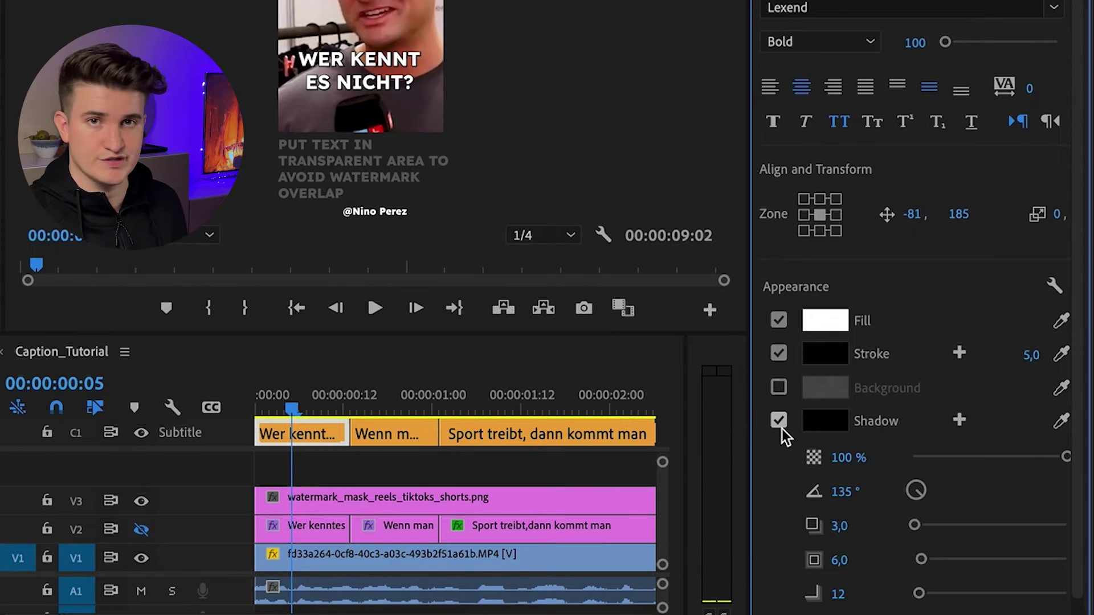
# Set the caption shadow to distance 0 and blur 30
pyautogui.scroll(-1, 974, 487)
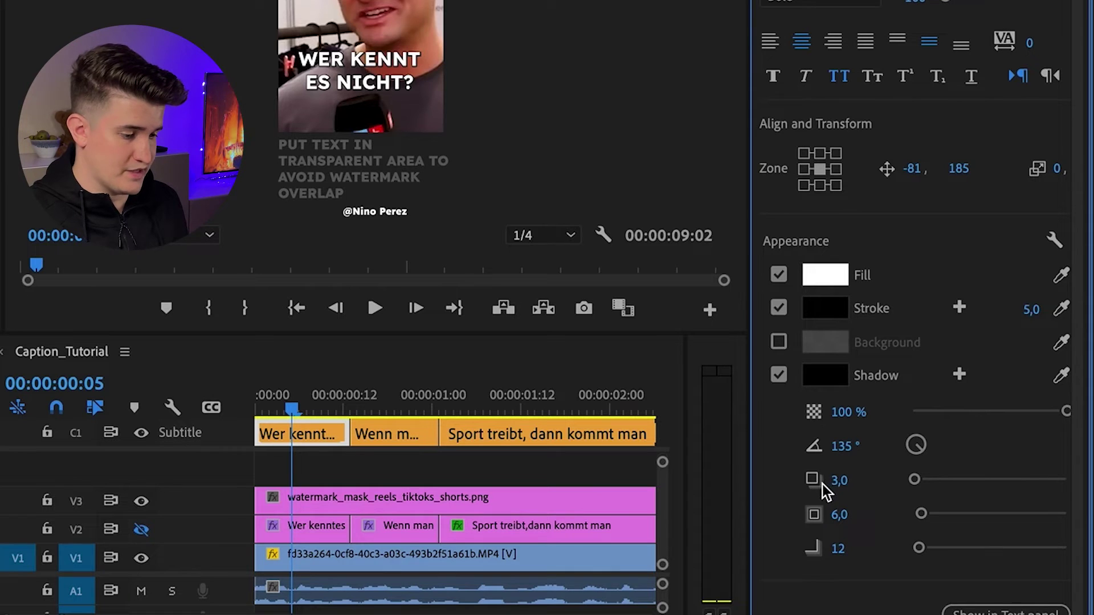
pyautogui.click(840, 481)
pyautogui.write('0')
pyautogui.press('Return')
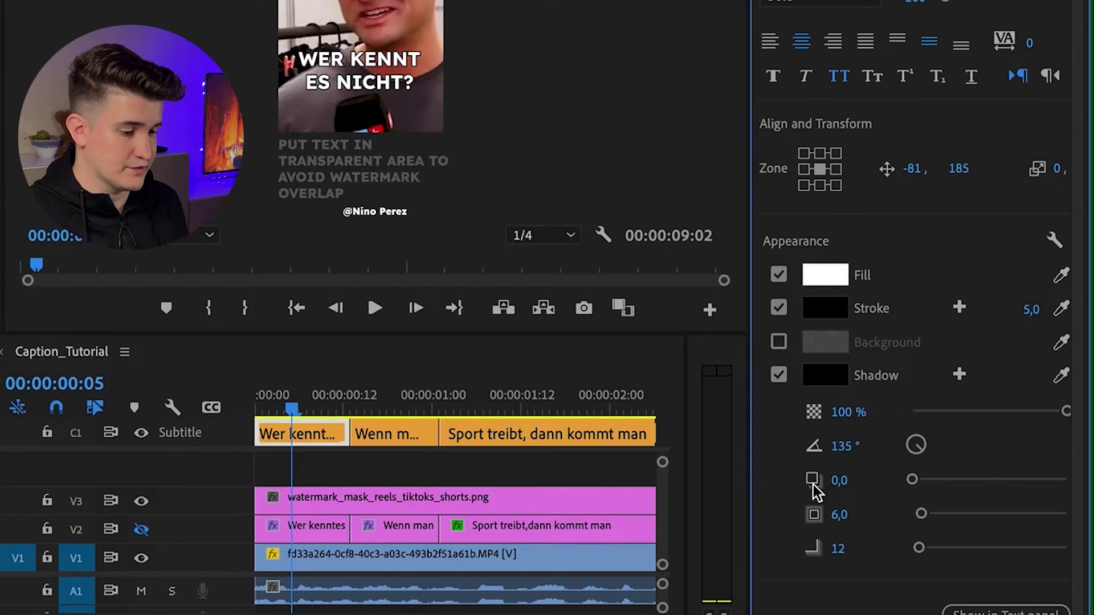
pyautogui.click(839, 514)
pyautogui.write('30')
pyautogui.press('Return')
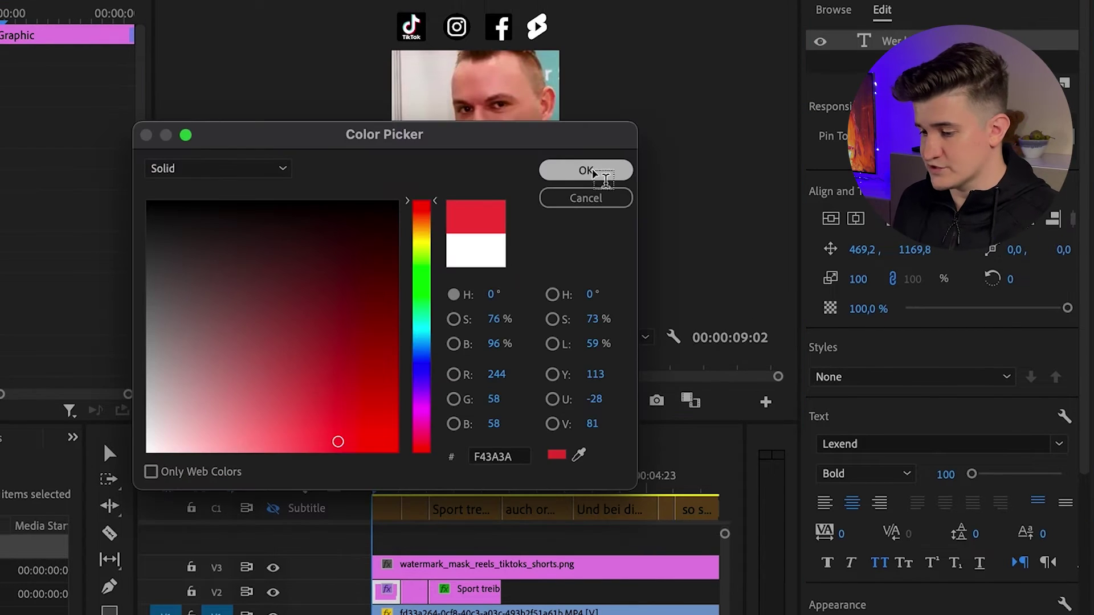
# Confirm red for 'NICHT?' and reselect the caption's text layer
pyautogui.click(586, 170)
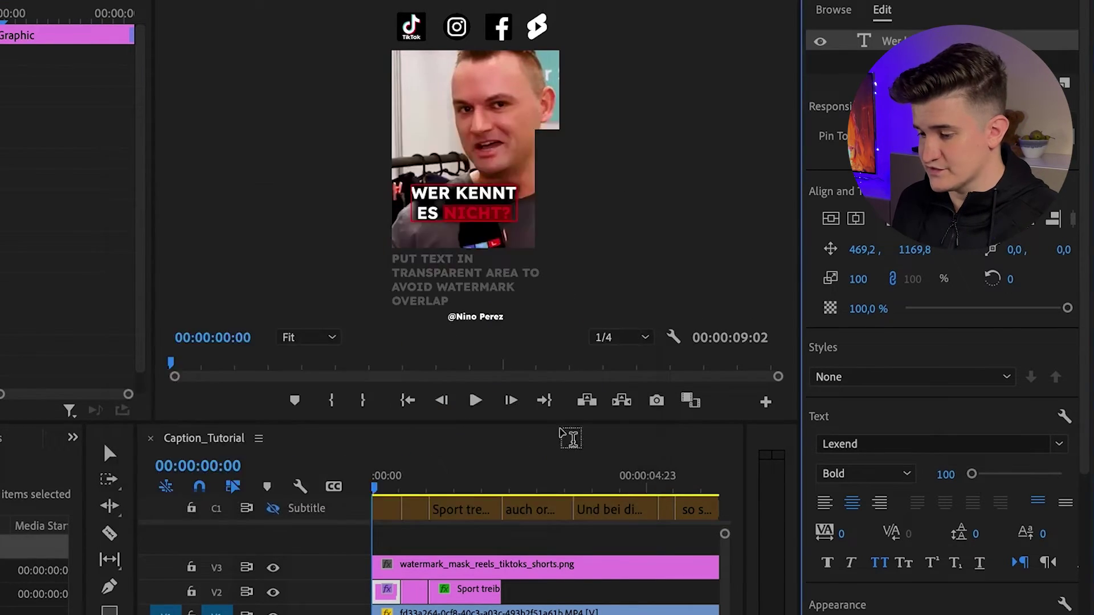
pyautogui.click(530, 593)
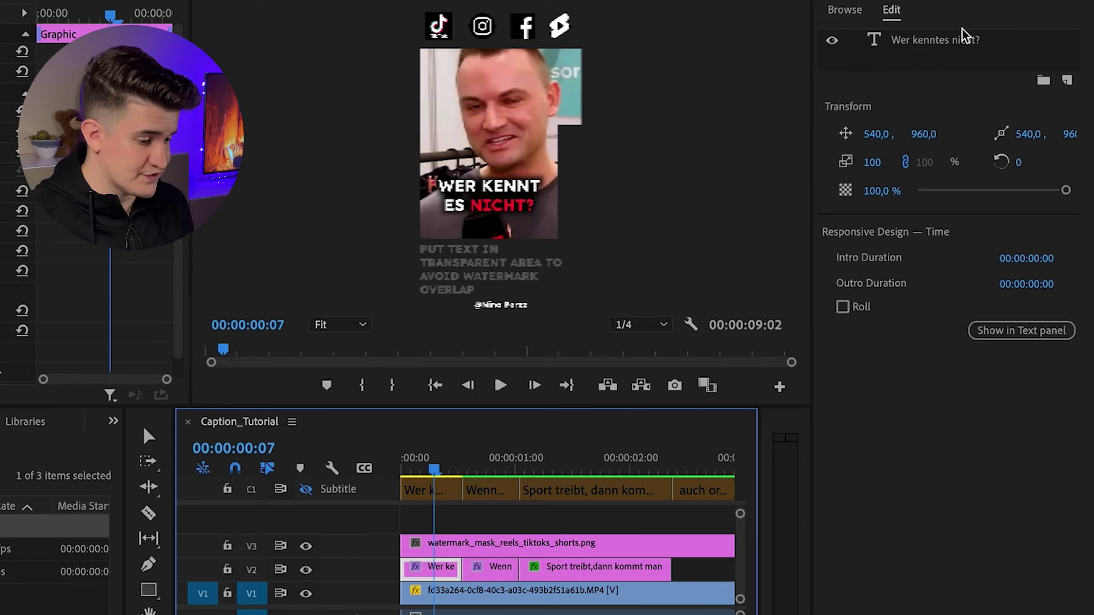
pyautogui.click(959, 40)
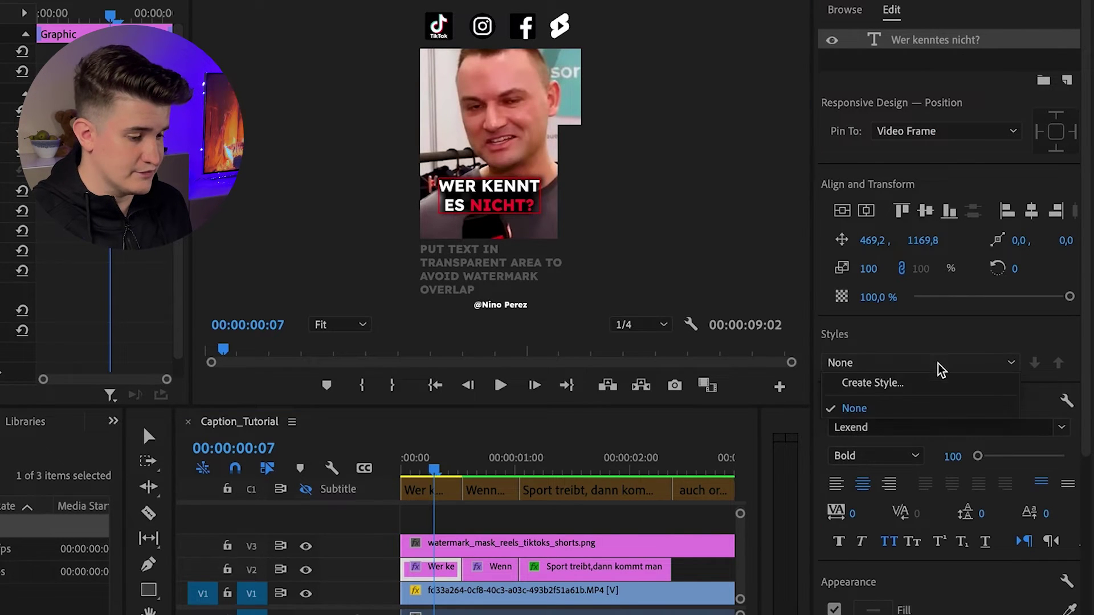
# Save the caption look as the text style 'Tiktok_Text_Tutorial'
pyautogui.click(913, 385)
pyautogui.write('Tiktok_Text_Tutoria')
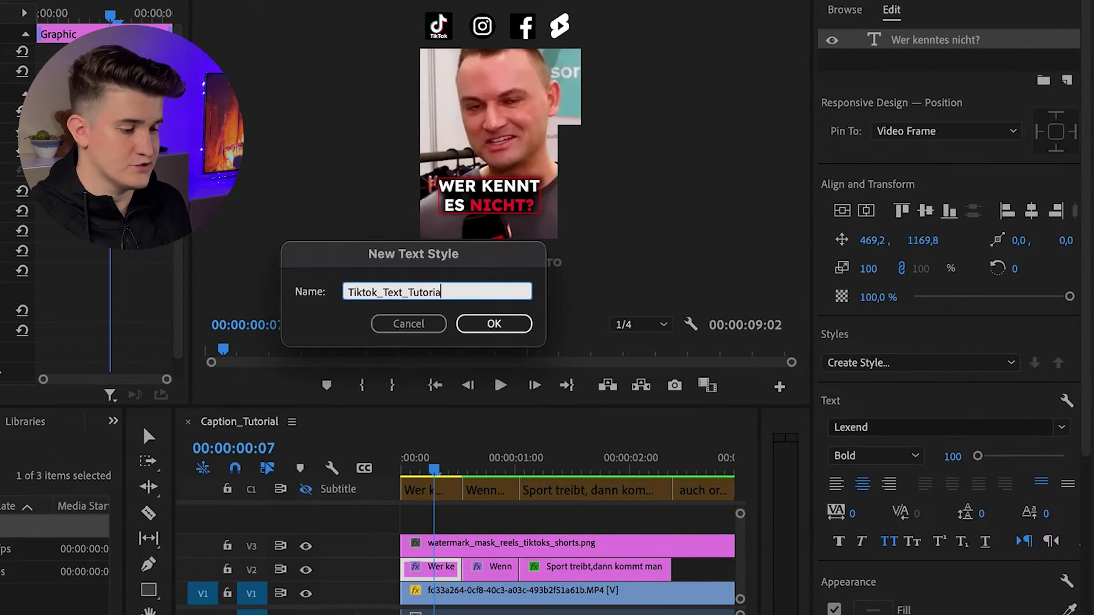
pyautogui.write('l')
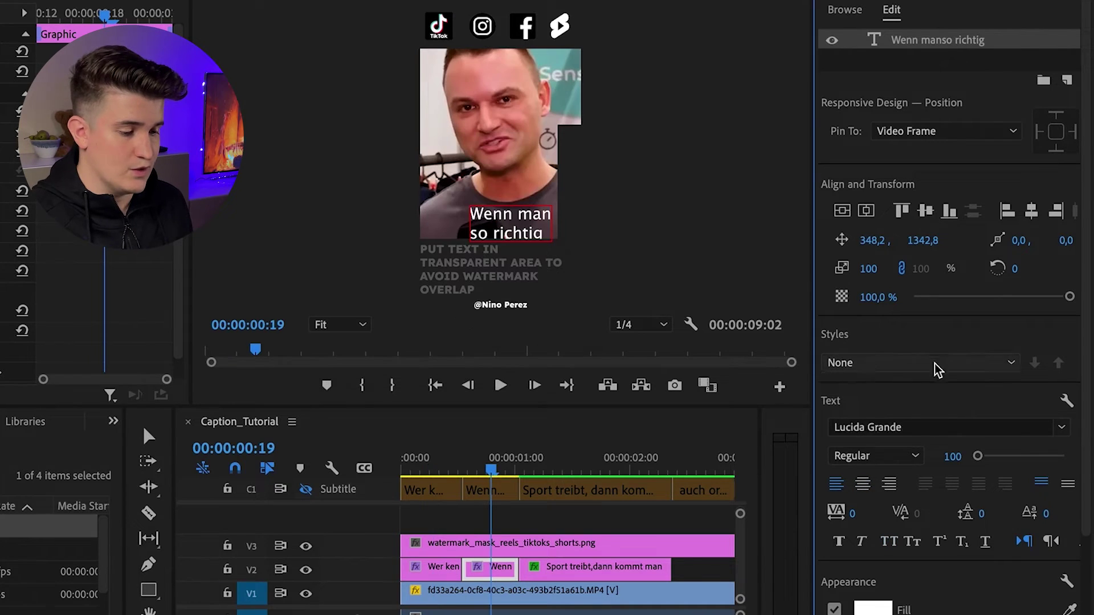
pyautogui.click(932, 362)
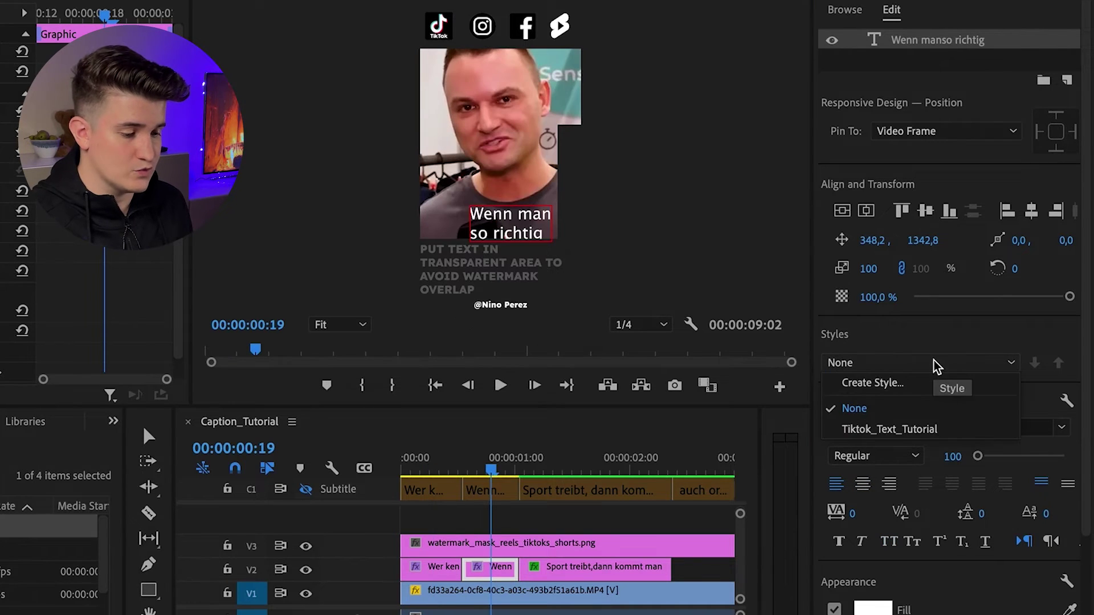
# Apply Tiktok_Text_Tutorial to the caption and push it to all captions on the track
pyautogui.click(914, 431)
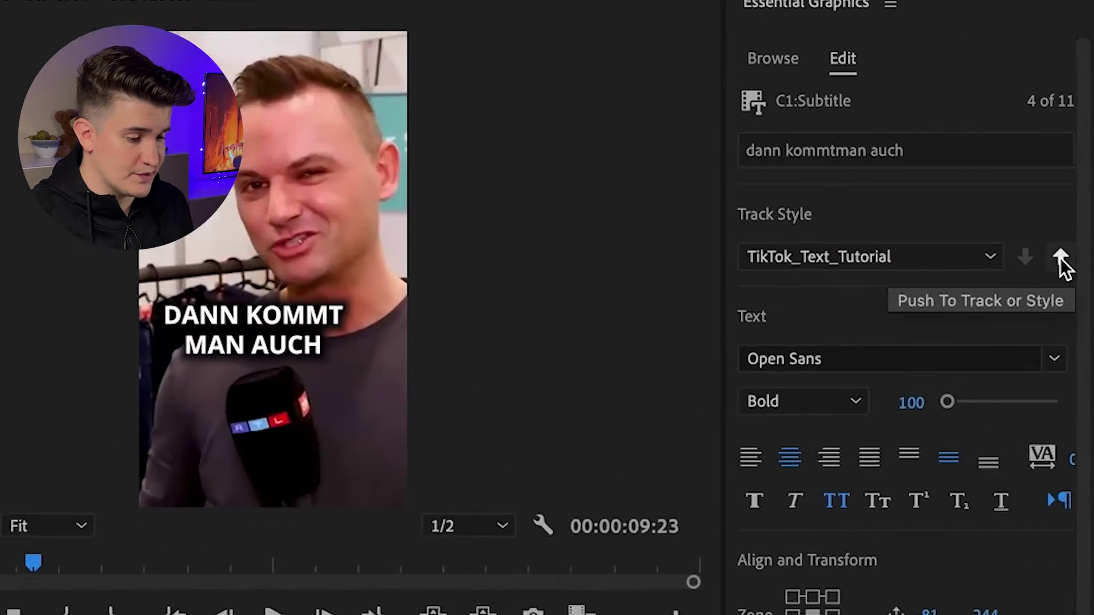
pyautogui.click(1059, 266)
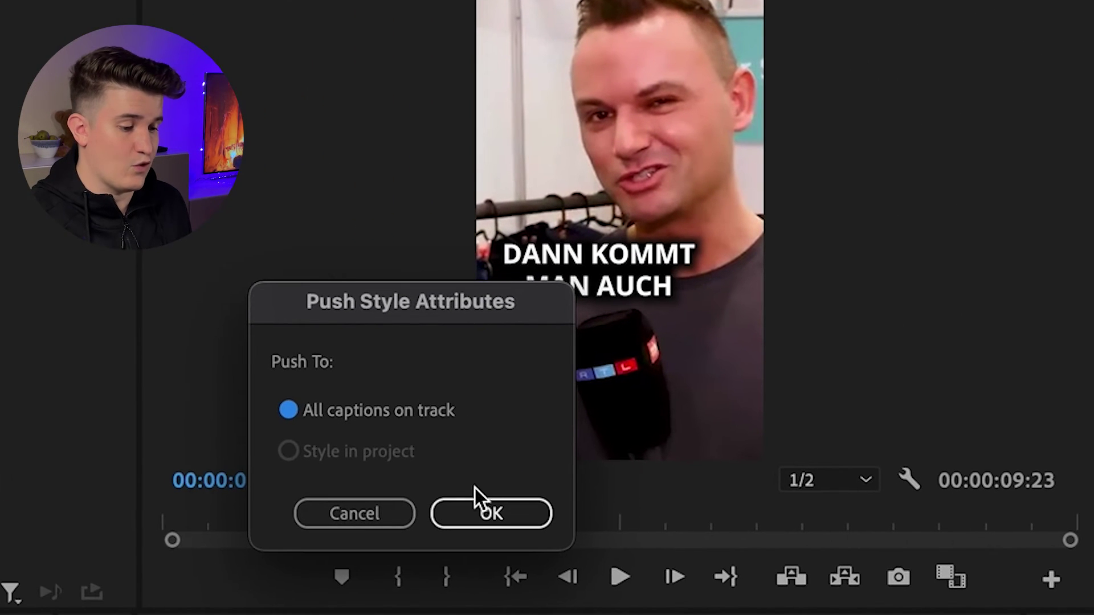
pyautogui.click(477, 506)
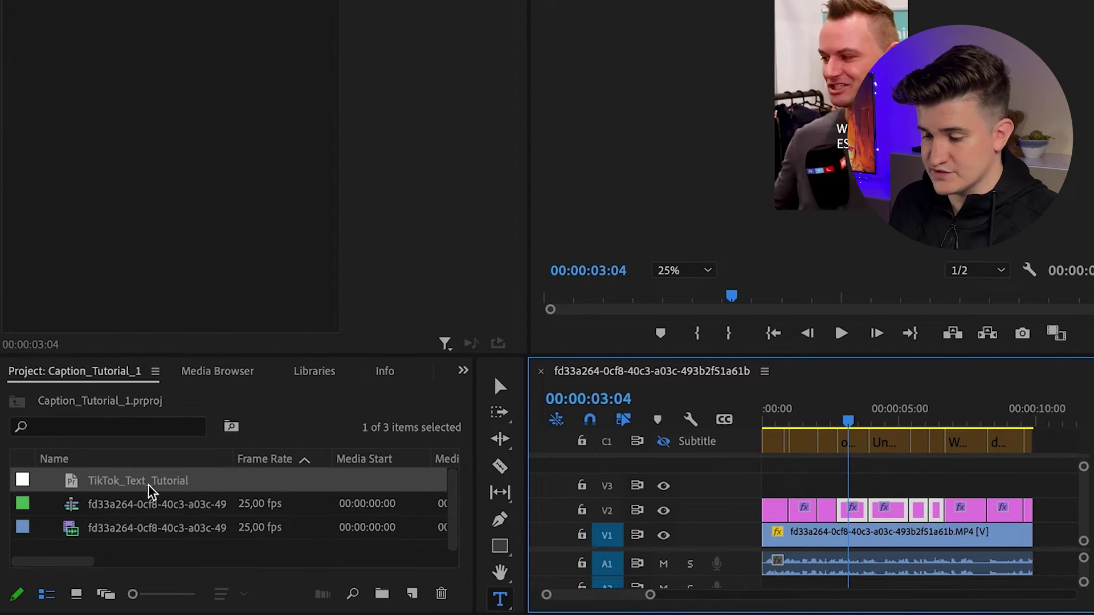
# Apply the style to the V2 clips and import TikTok_Style_Captions into the project
pyautogui.moveTo(139, 486); pyautogui.dragTo(858, 514)
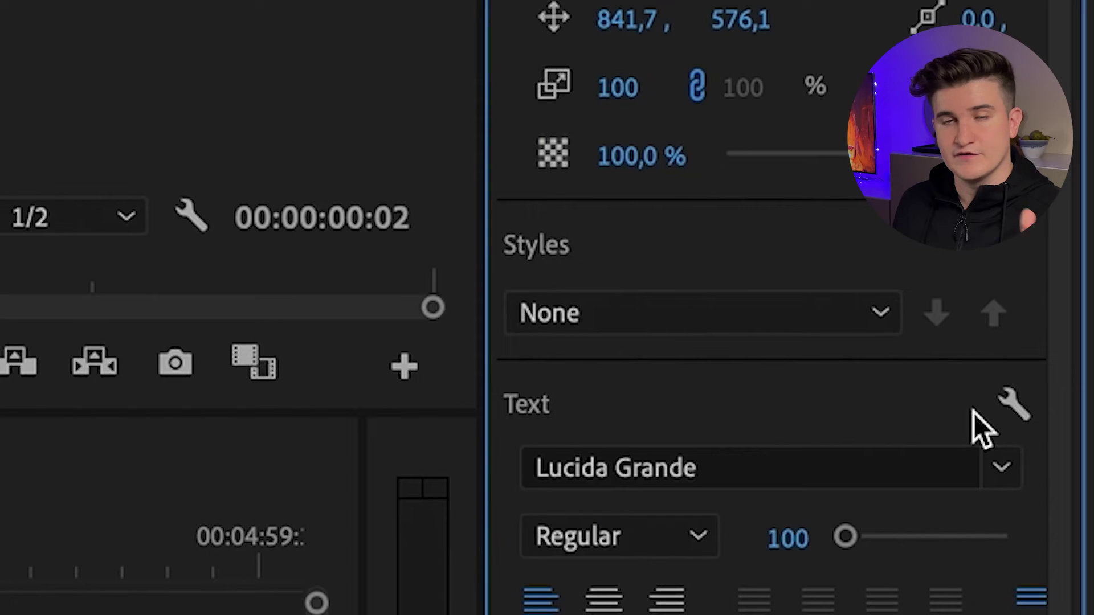
pyautogui.click(885, 322)
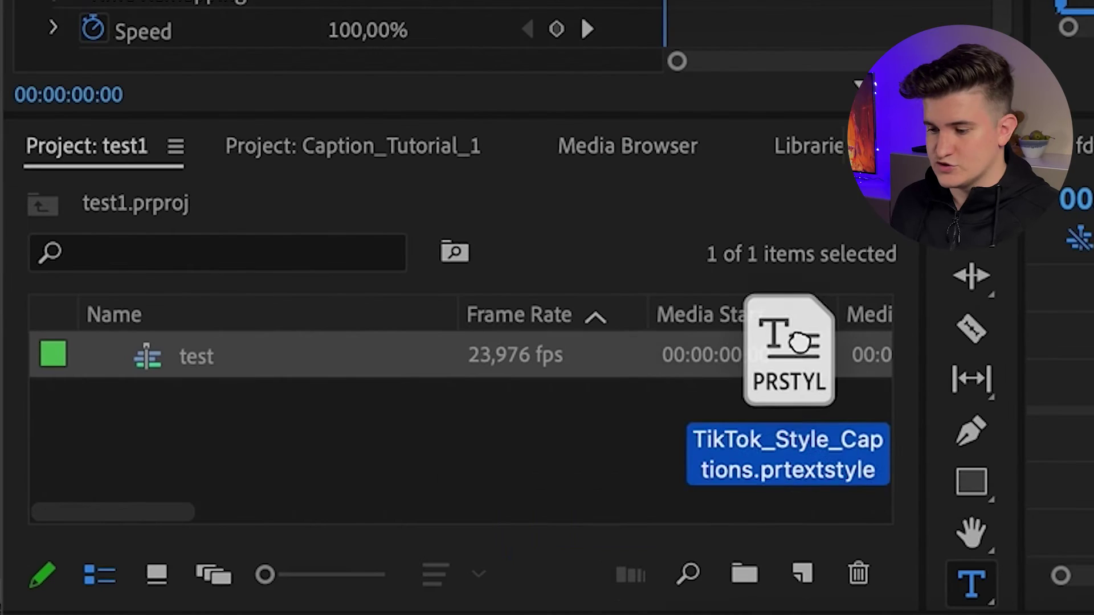
pyautogui.moveTo(800, 342); pyautogui.dragTo(594, 410)
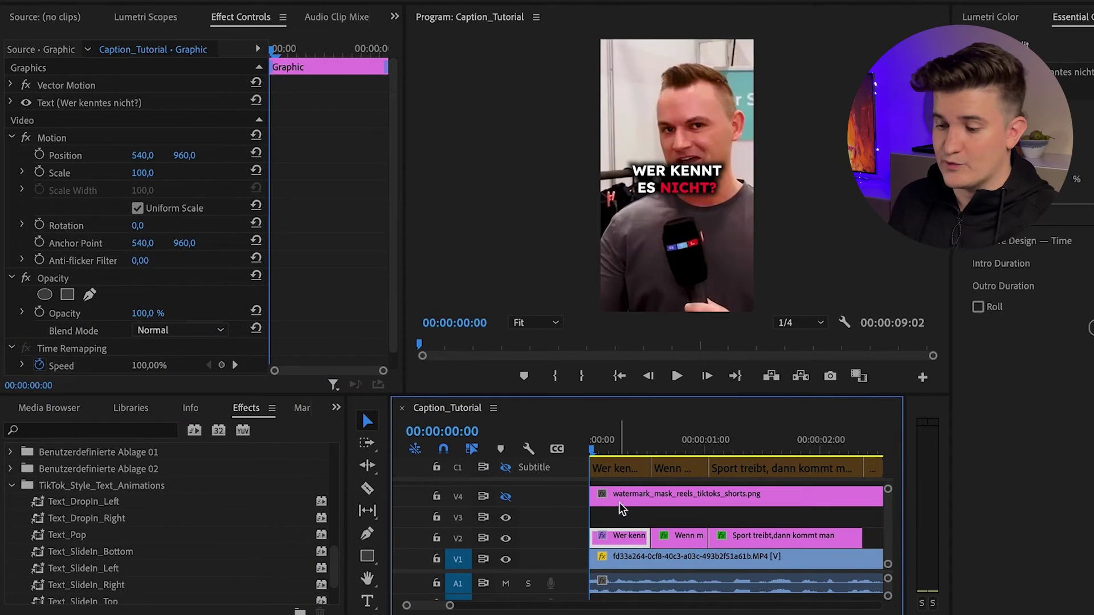
# Show the C1 caption track and apply Text_Pop to the first V2 graphic clip
pyautogui.click(626, 469)
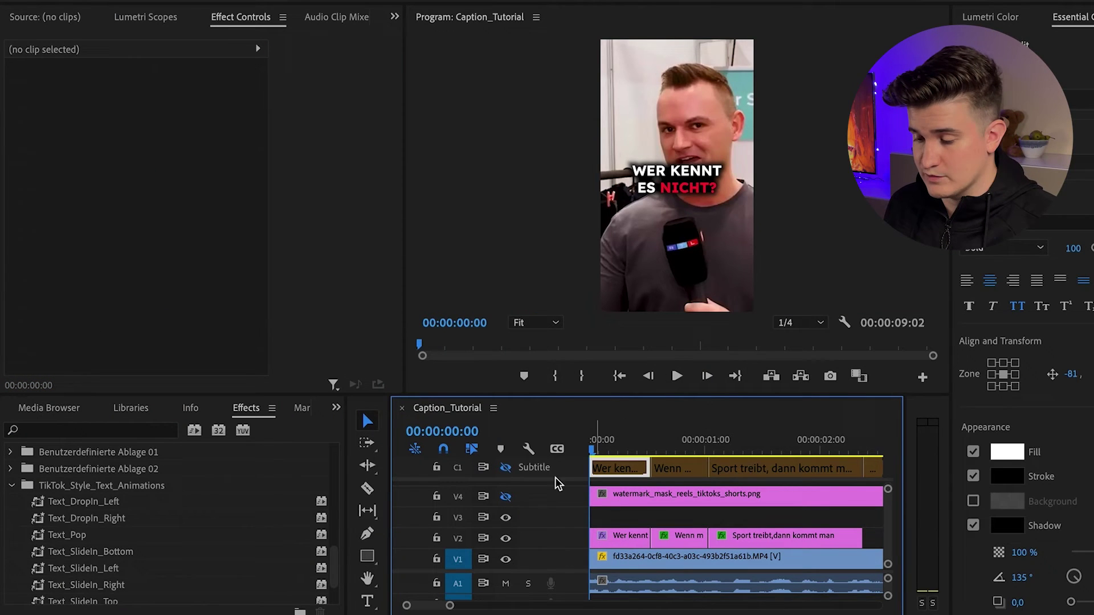
pyautogui.click(506, 467)
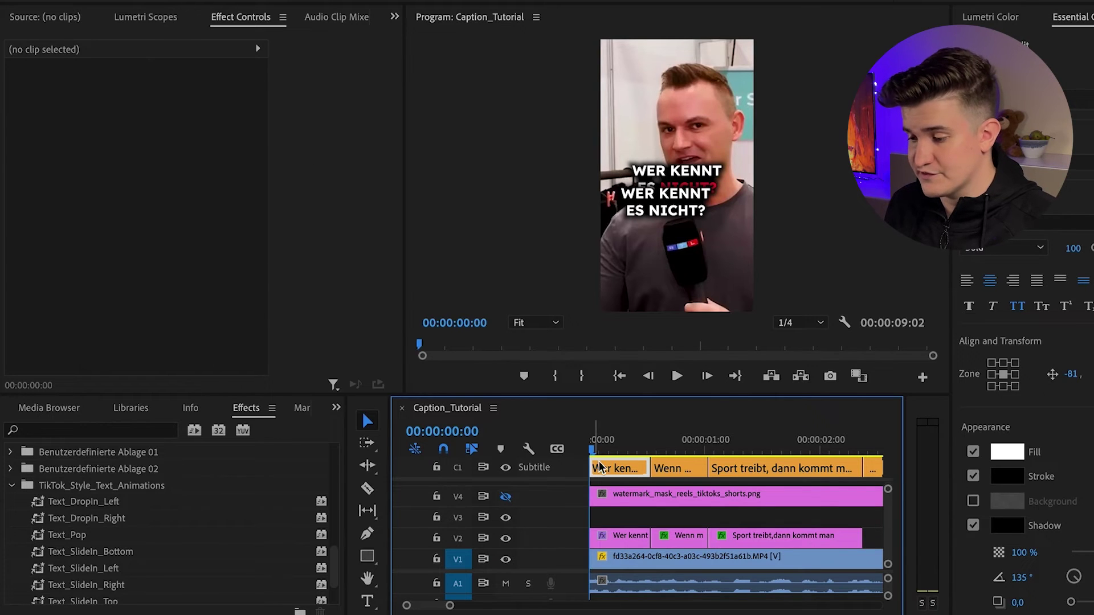
pyautogui.click(623, 538)
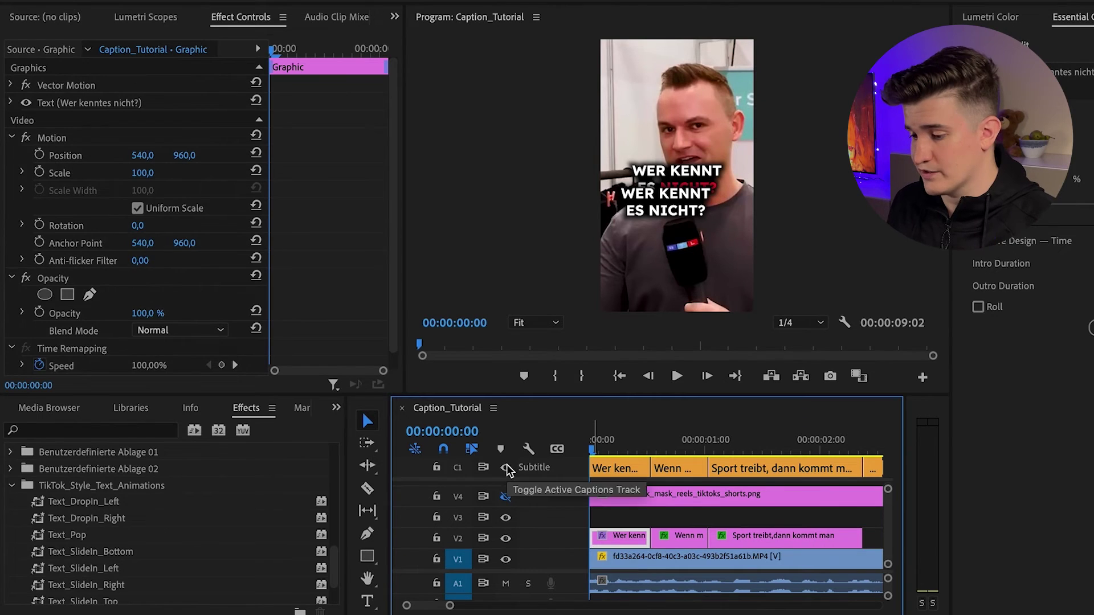
pyautogui.moveTo(66, 535); pyautogui.dragTo(623, 537)
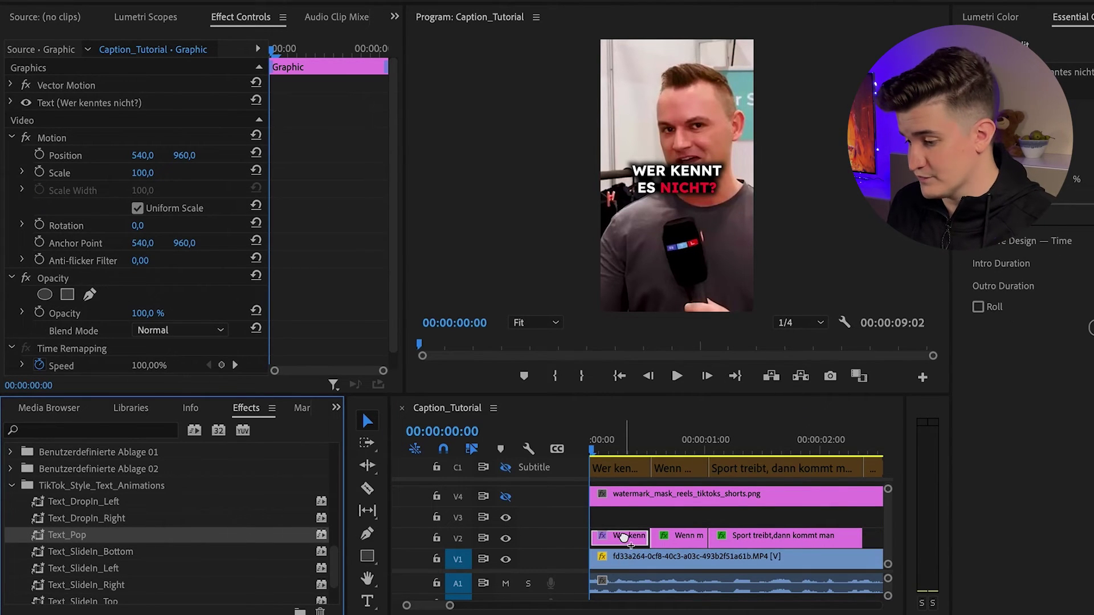
pyautogui.moveTo(624, 535); pyautogui.dragTo(623, 535)
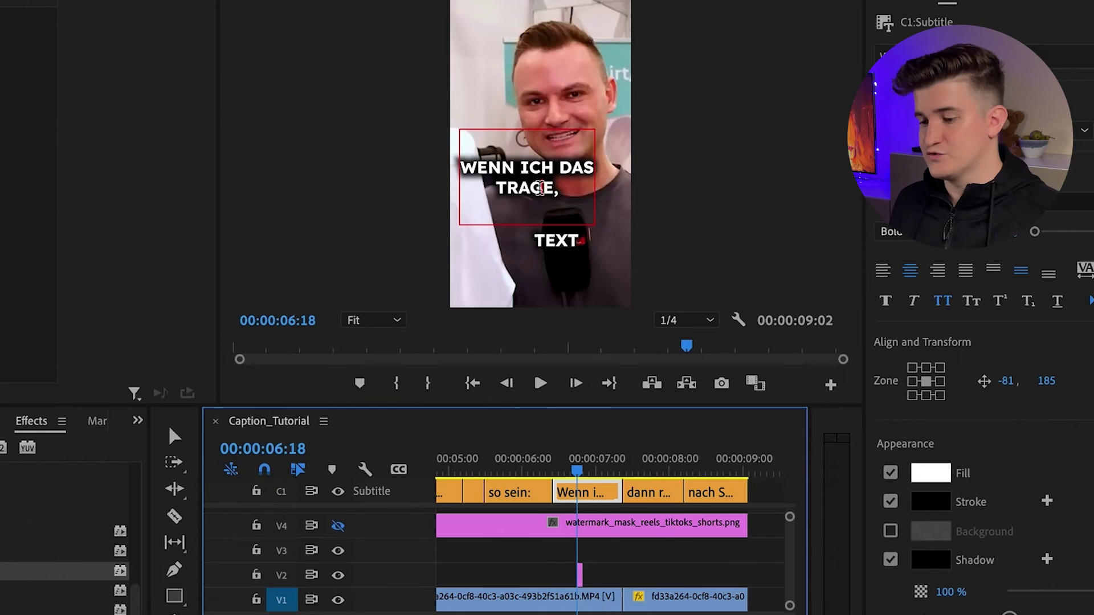
pyautogui.moveTo(496, 188); pyautogui.dragTo(550, 188)
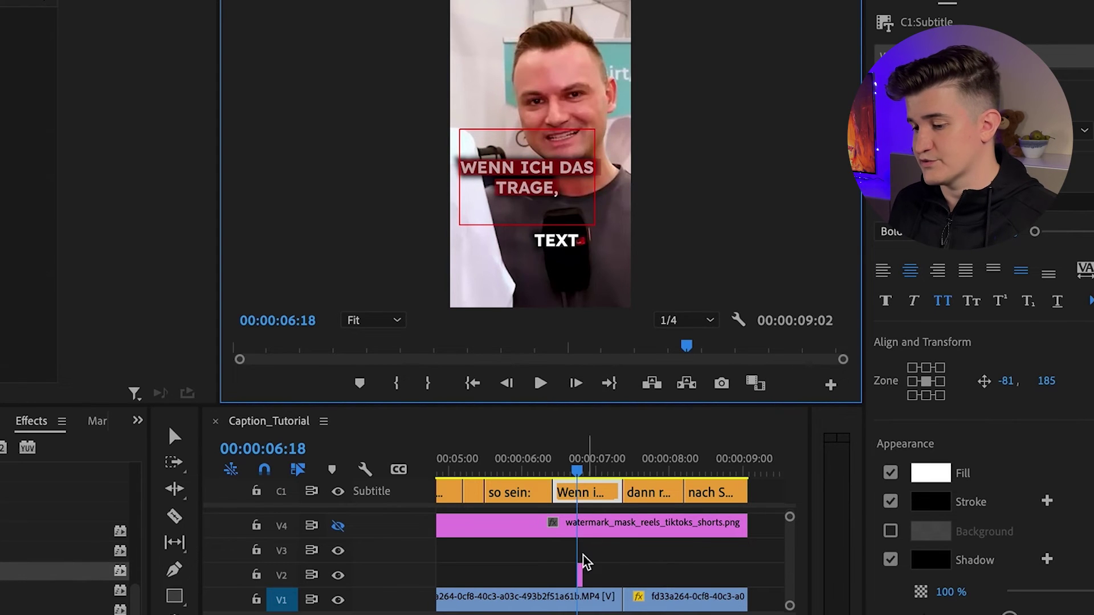
# Apply Text_Pop and Text_DropIn_Right presets to the V2 caption graphic clips
pyautogui.click(581, 573)
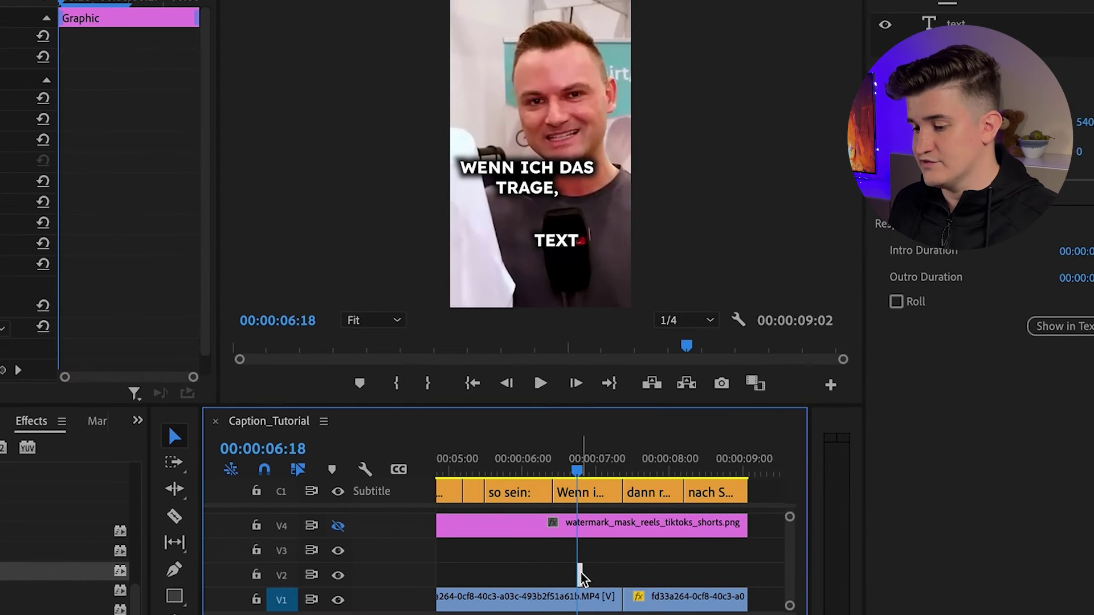
pyautogui.doubleClick(555, 241)
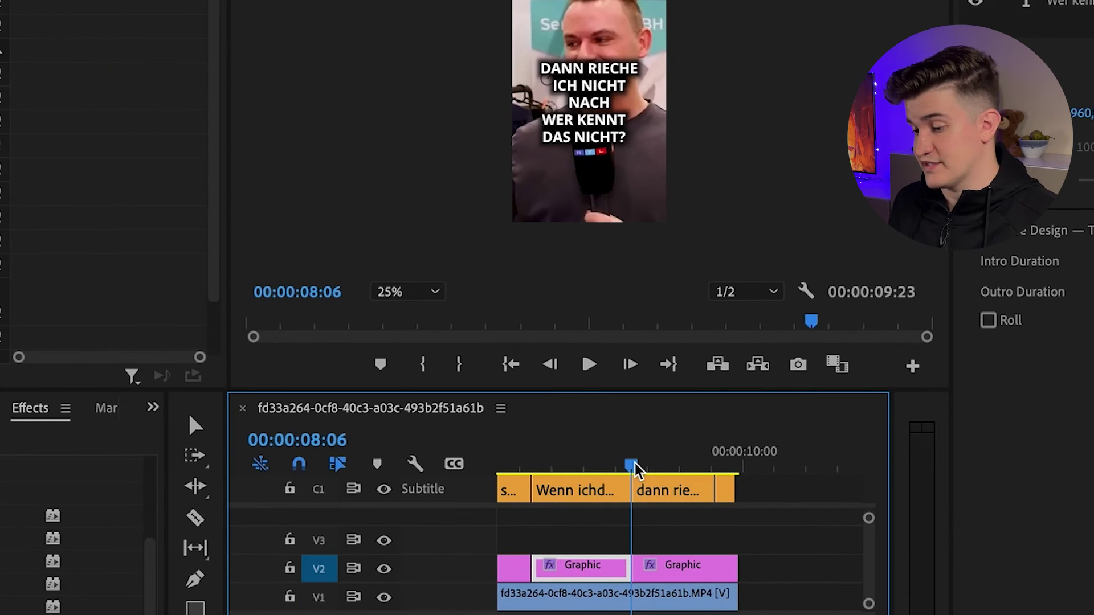
pyautogui.click(716, 465)
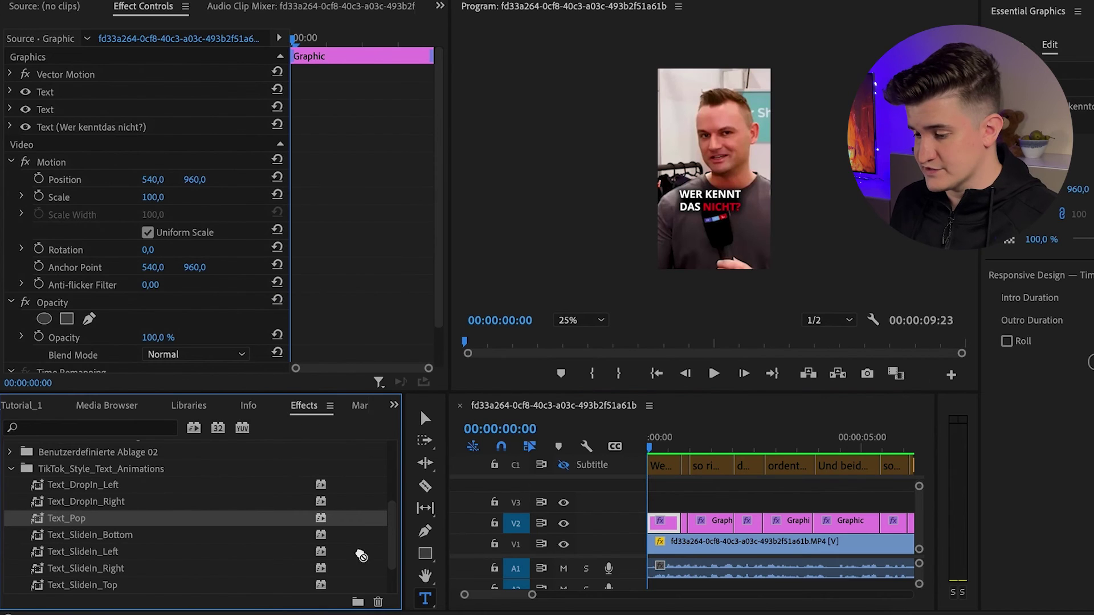
pyautogui.moveTo(362, 556); pyautogui.dragTo(668, 525)
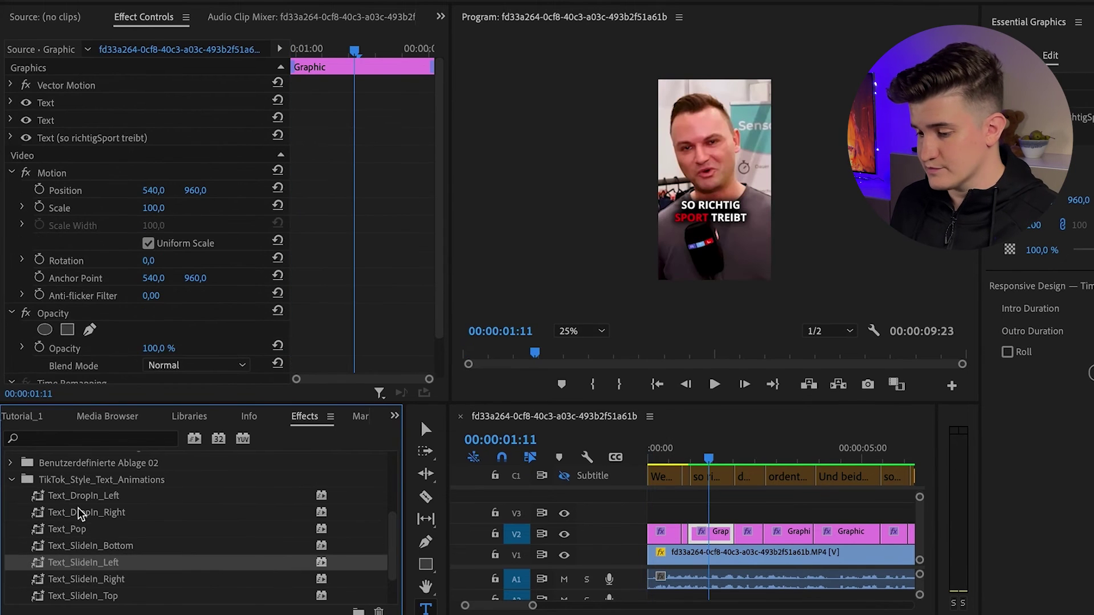
pyautogui.moveTo(80, 502); pyautogui.dragTo(602, 558)
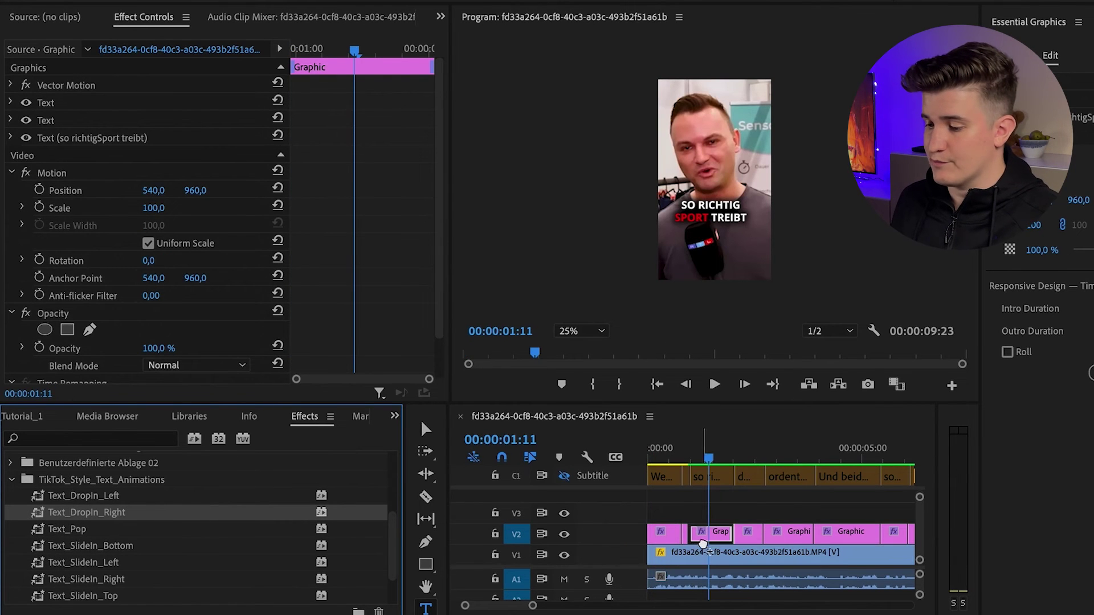
pyautogui.moveTo(703, 544); pyautogui.dragTo(706, 535)
# Play the sequence from the start to preview the caption animations
pyautogui.click(630, 456)
pyautogui.press('Home')
pyautogui.press('space')
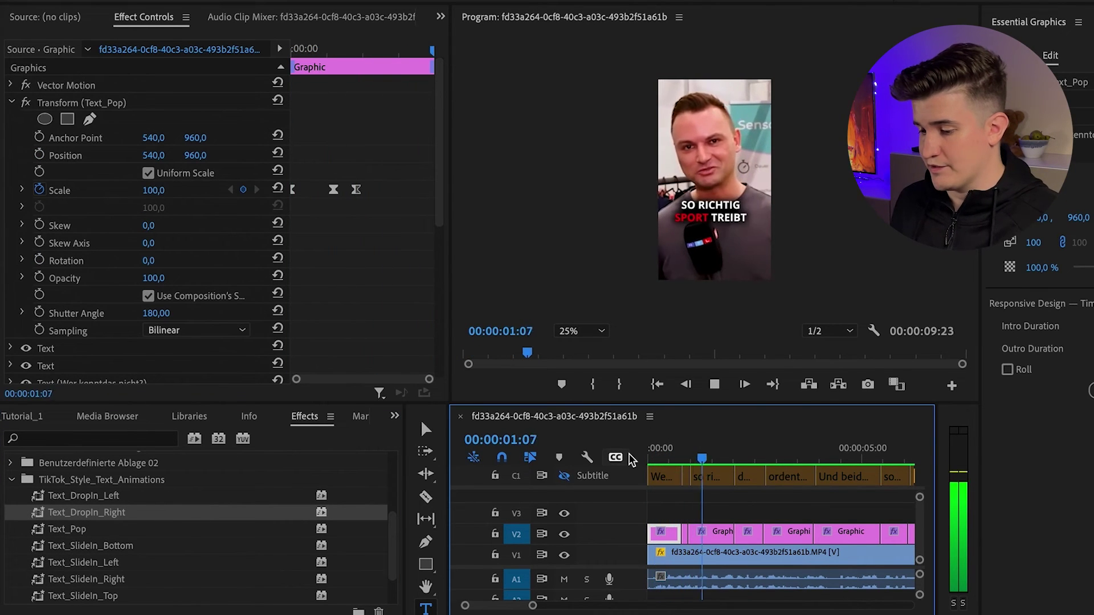
pyautogui.press('space')
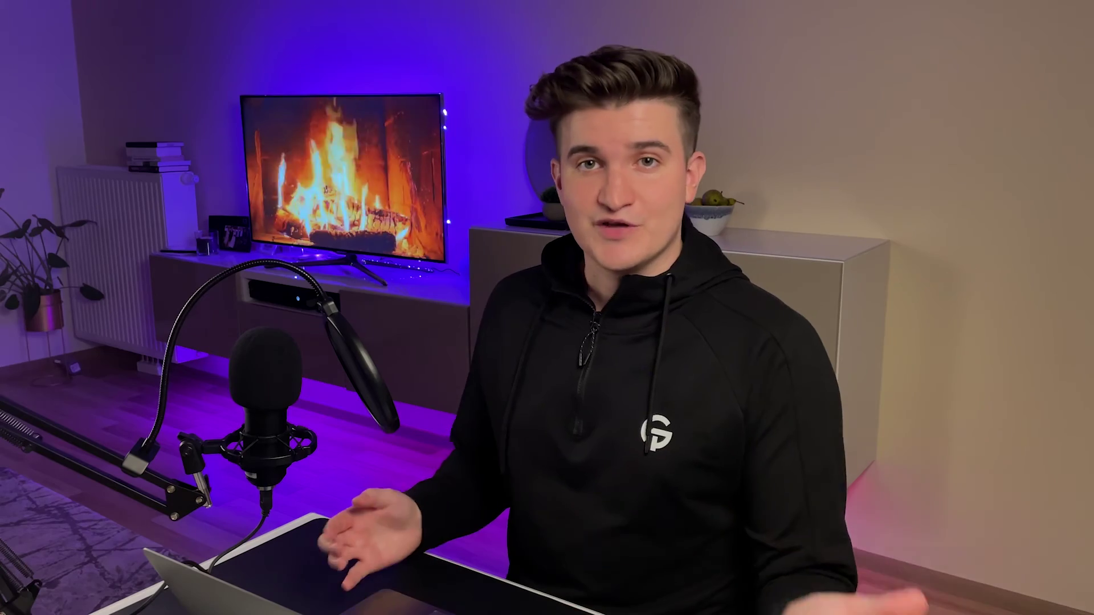